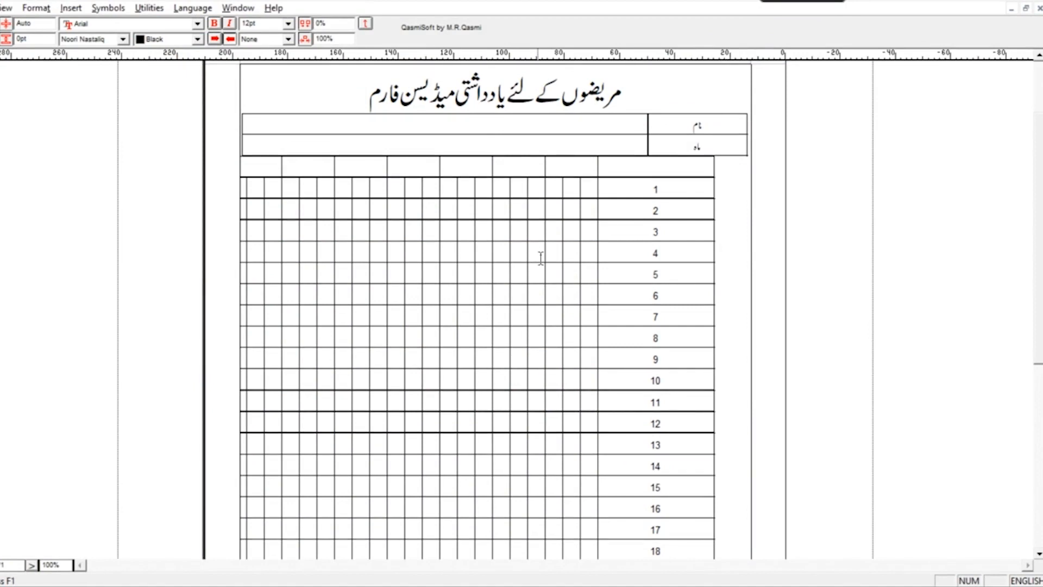
# Examine the column, border, indent and alignment settings in the finished form's table format.
pyautogui.rightClick(536, 252)
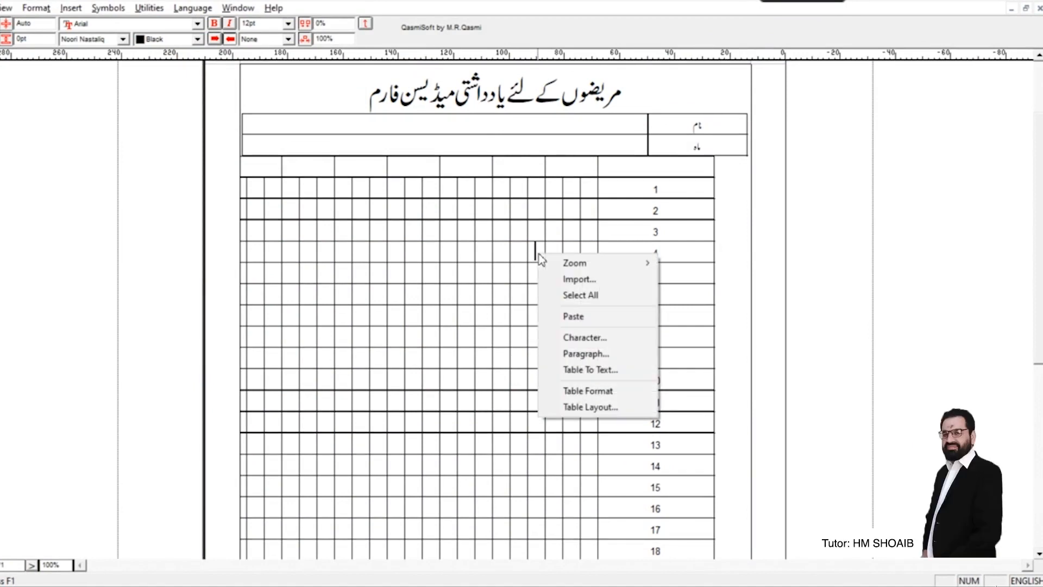
pyautogui.click(587, 392)
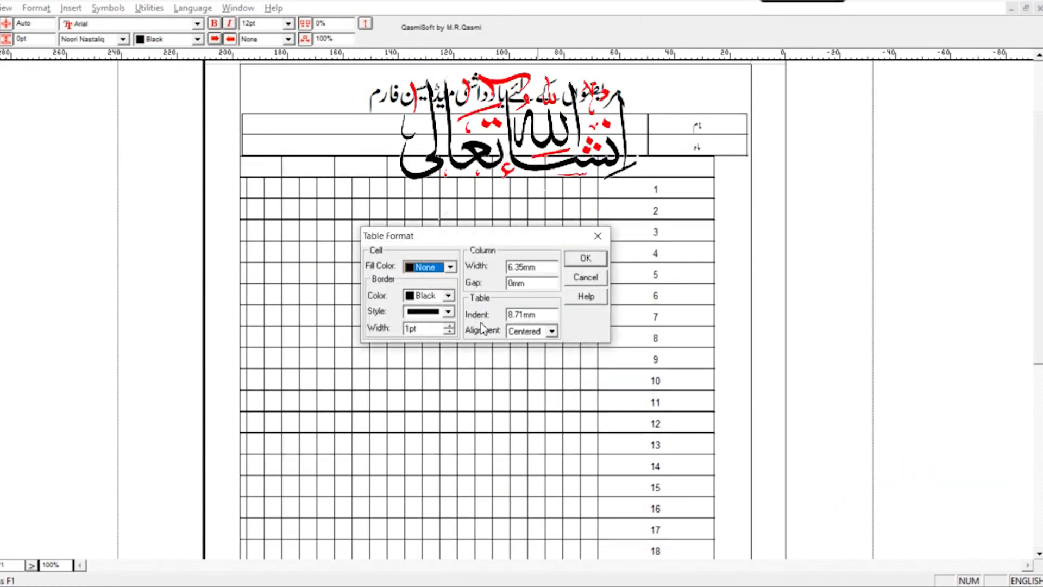
pyautogui.moveTo(549, 316); pyautogui.dragTo(482, 315)
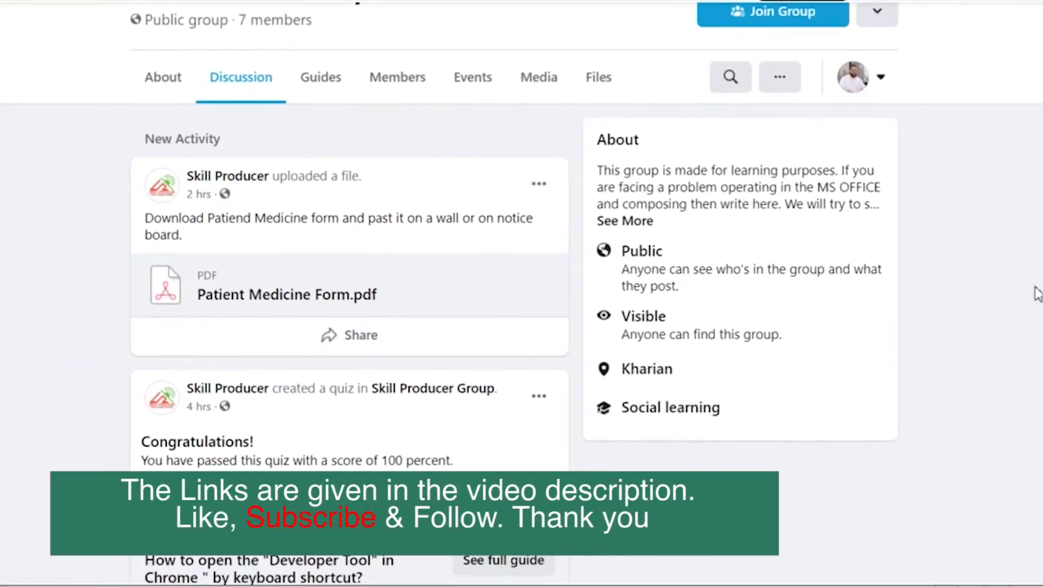
# Open the Facebook group's shared files.
pyautogui.click(598, 79)
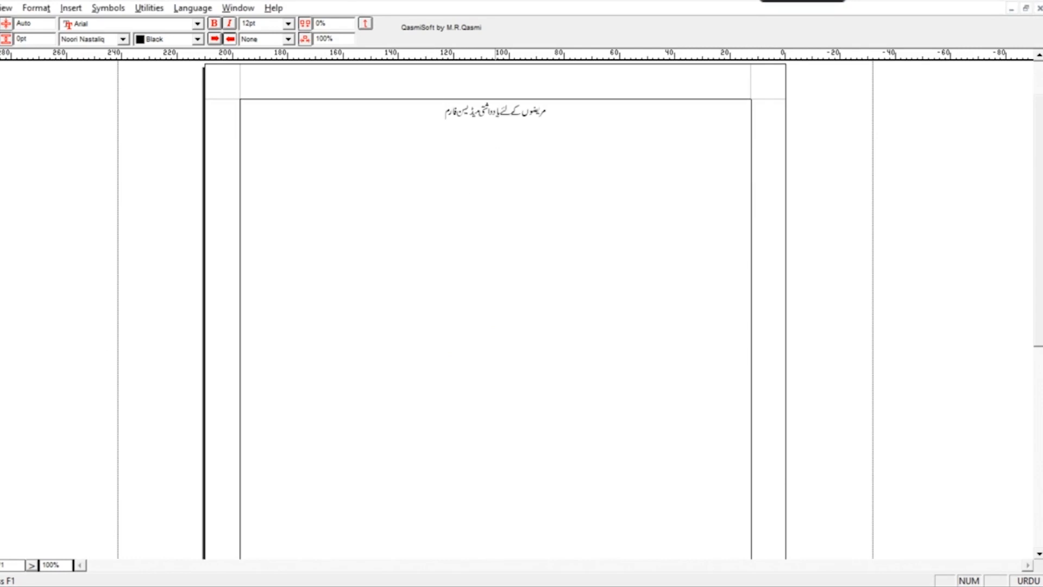
# Set the Urdu form title's font size to 30 pt.
pyautogui.moveTo(444, 111); pyautogui.dragTo(567, 112)
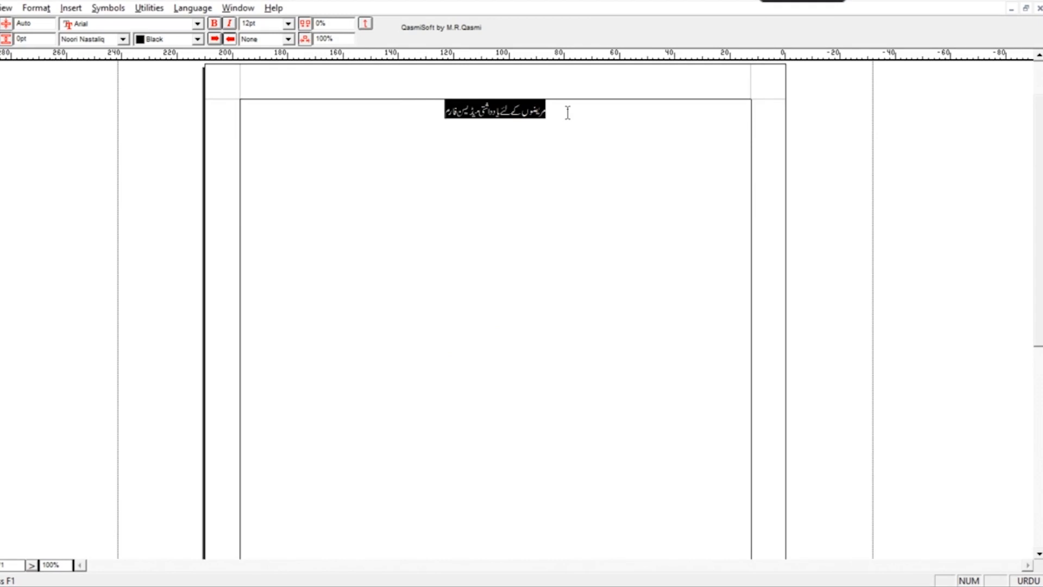
pyautogui.click(270, 28)
pyautogui.write('30')
pyautogui.press('Return')
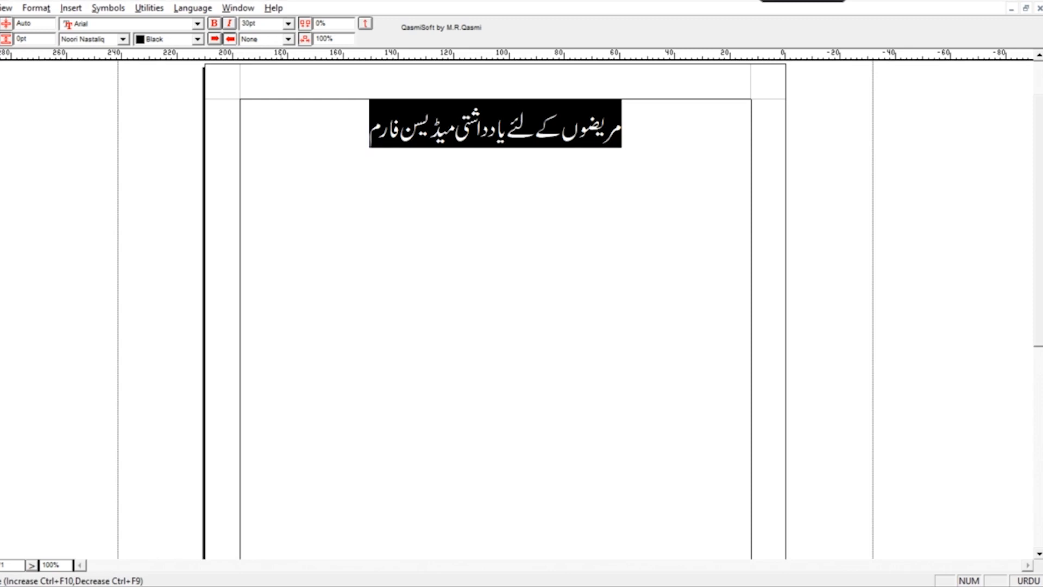
pyautogui.click(344, 155)
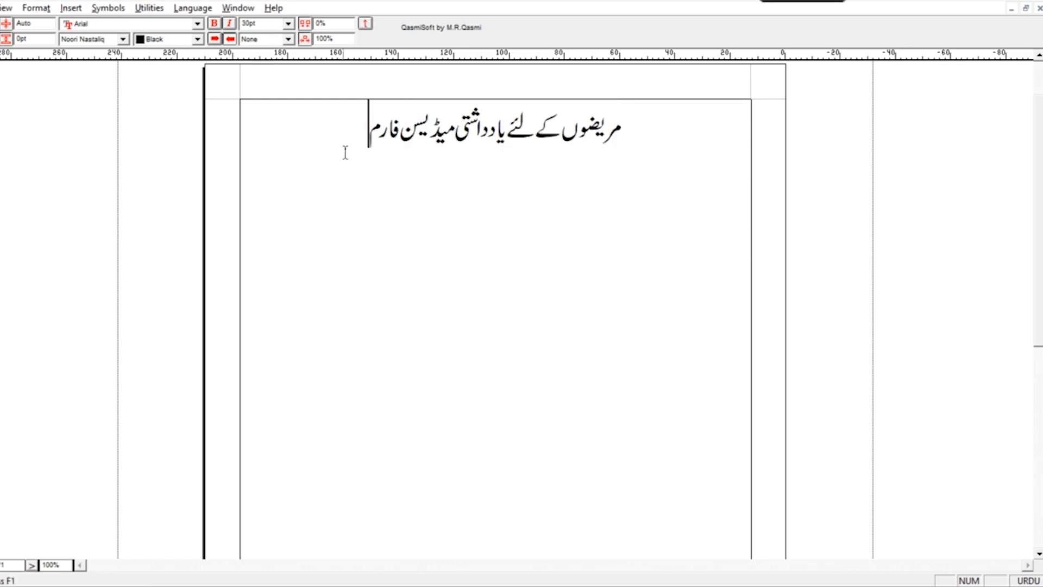
# Insert a table with 2 rows, 2 columns and a column width of 4 on a new line below the title.
pyautogui.click(493, 168)
pyautogui.press('Return')
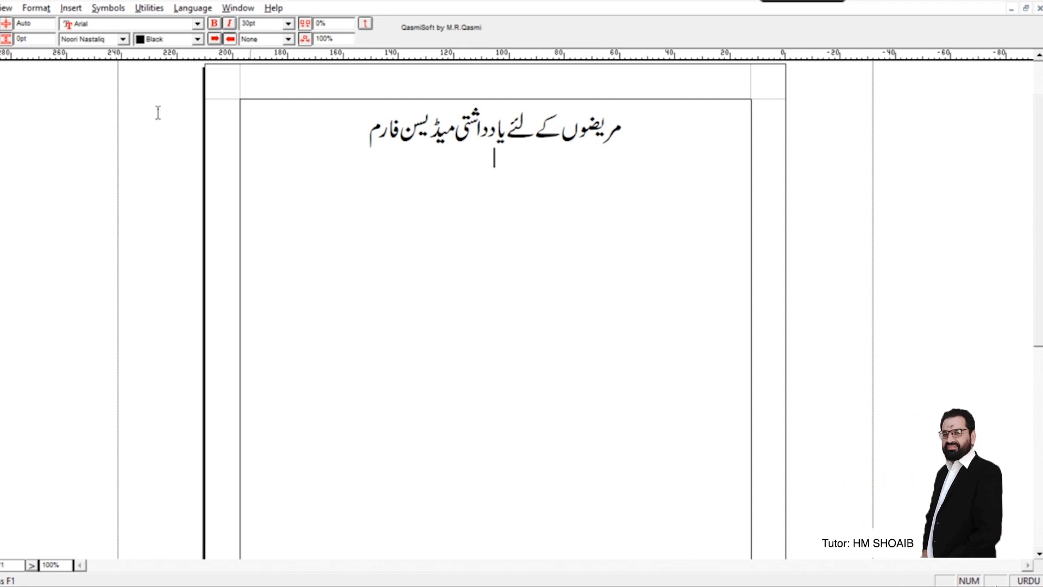
pyautogui.click(70, 9)
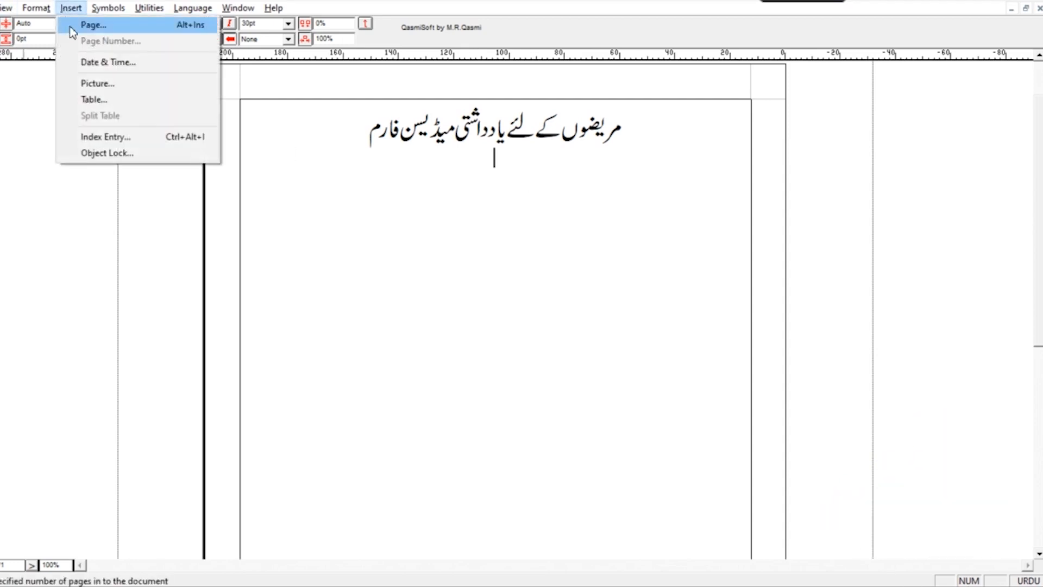
pyautogui.click(97, 101)
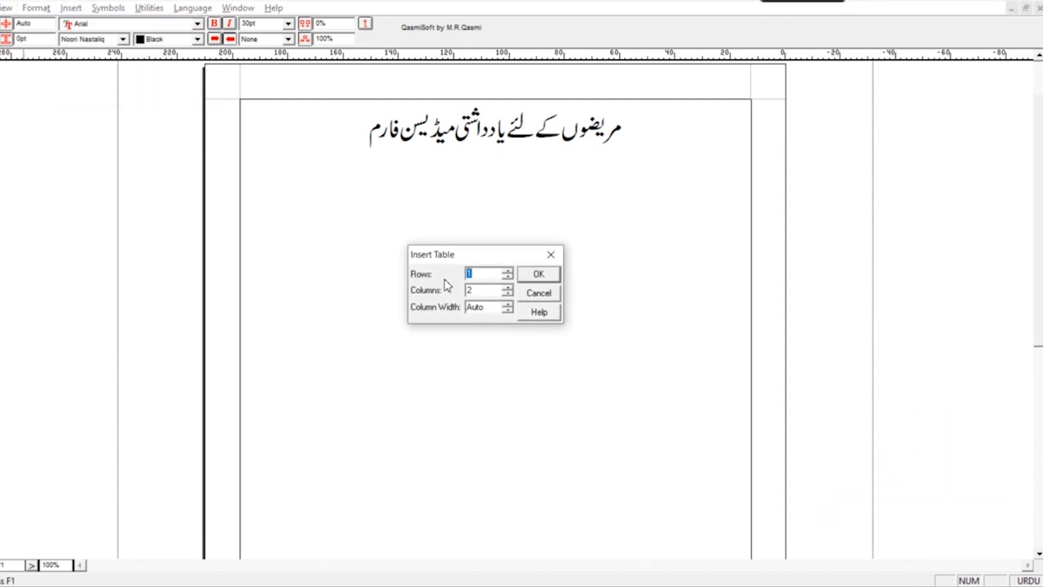
pyautogui.write('2')
pyautogui.press('Tab')
pyautogui.press('Tab')
pyautogui.write('4')
pyautogui.click(543, 274)
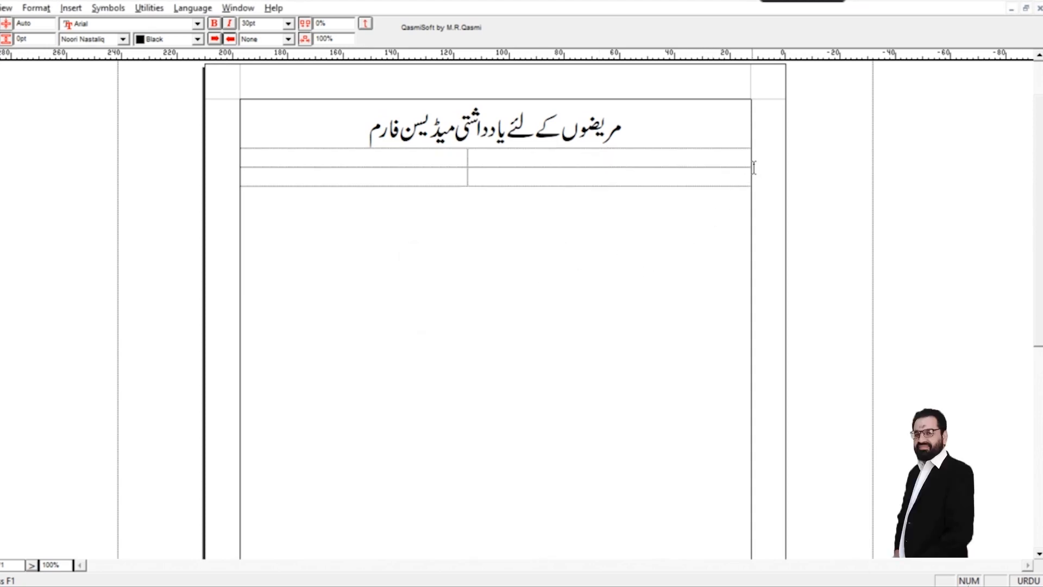
# Pull the table's outer edges slightly inward and move the column divider to leave a narrow right column of about 35 mm.
pyautogui.moveTo(753, 161); pyautogui.dragTo(748, 161)
pyautogui.moveTo(241, 163); pyautogui.dragTo(243, 163)
pyautogui.moveTo(468, 163); pyautogui.dragTo(648, 183)
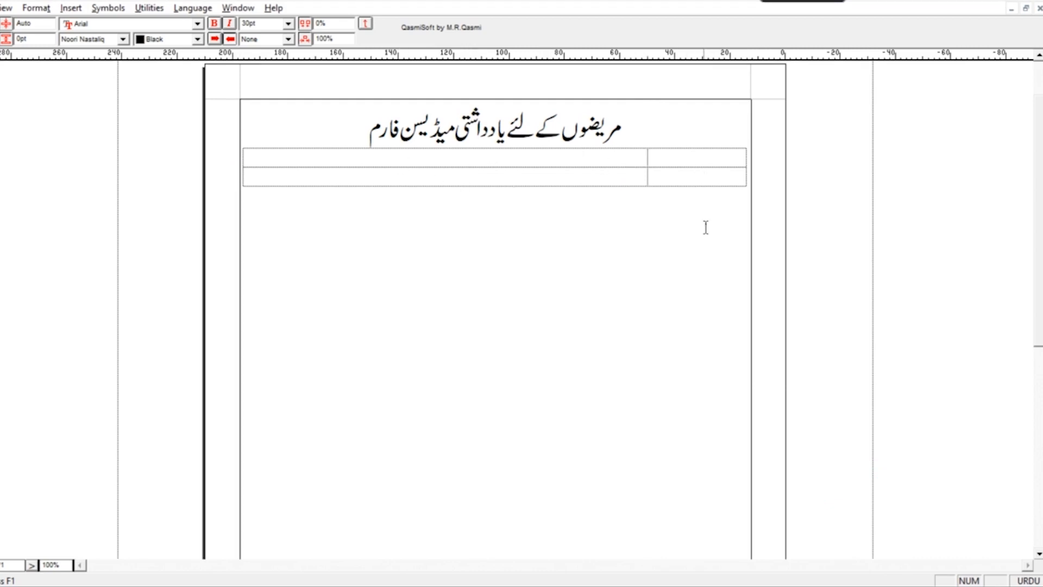
# Enter the labels نام and ماہ in the two cells of the narrow right column.
pyautogui.write('نام')
pyautogui.press('Down')
pyautogui.write('ماہ')
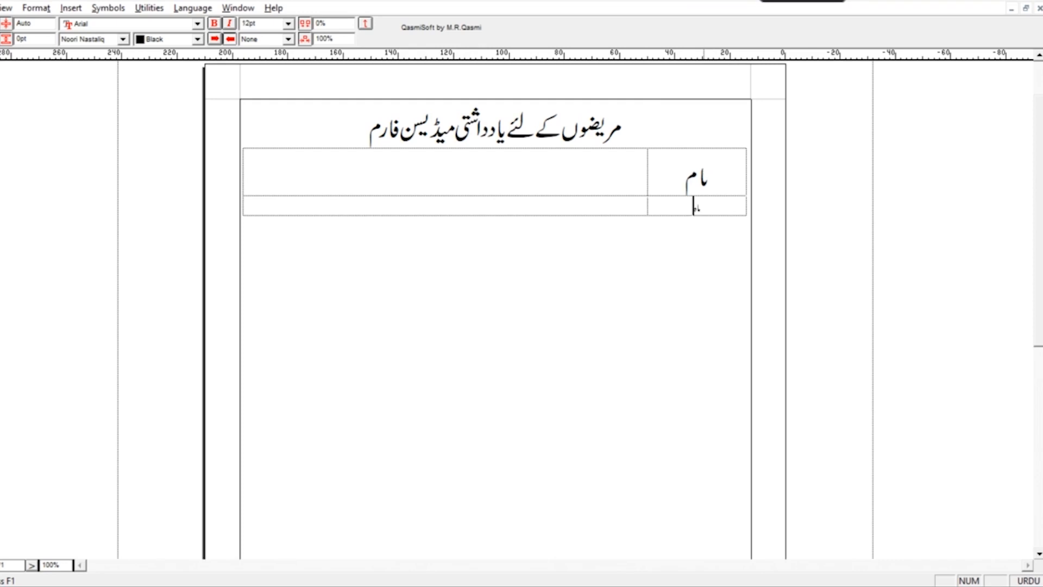
# Select all cells of the label table, try a 20 pt font size and settle on 12 pt.
pyautogui.click(723, 173)
pyautogui.moveTo(712, 176); pyautogui.dragTo(662, 187)
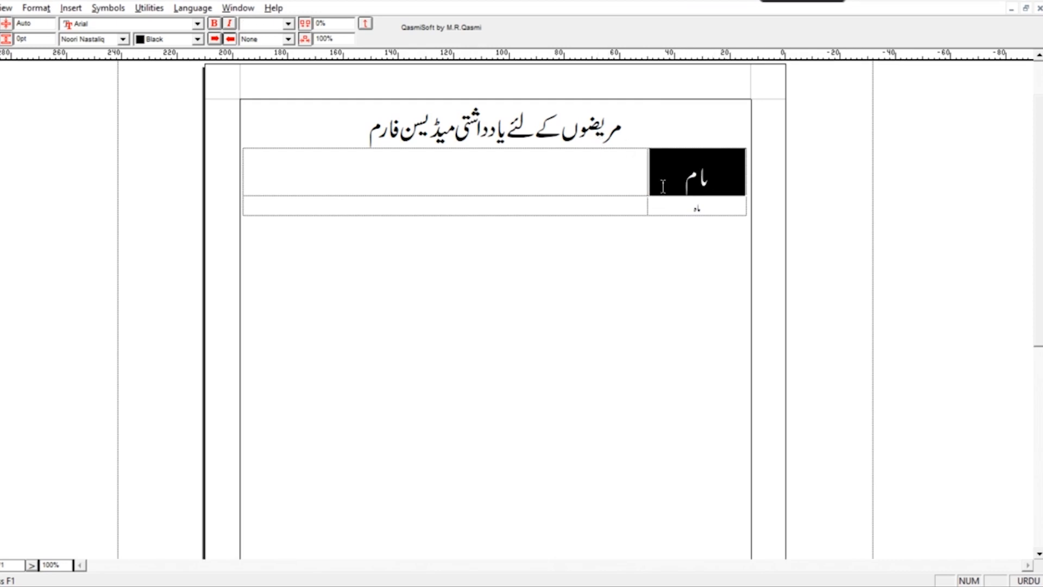
pyautogui.click(678, 185)
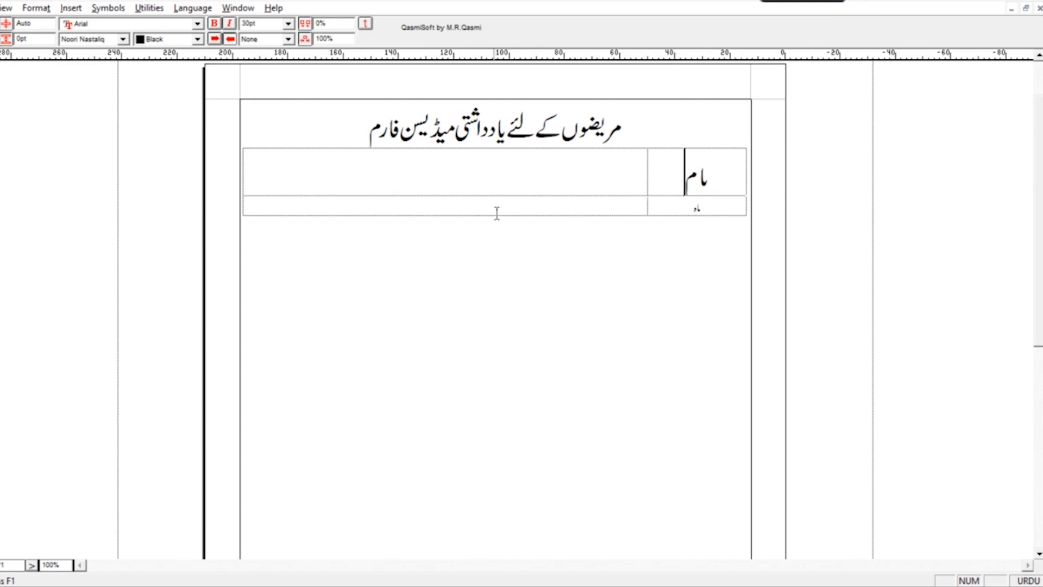
pyautogui.moveTo(497, 212); pyautogui.dragTo(640, 189)
pyautogui.click(275, 28)
pyautogui.write('20')
pyautogui.press('Return')
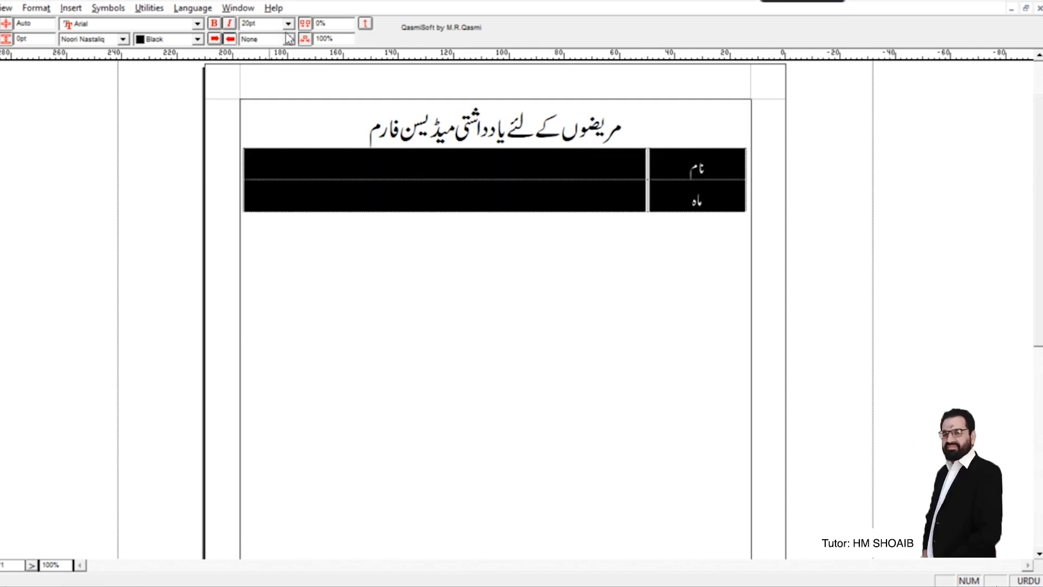
pyautogui.doubleClick(260, 24)
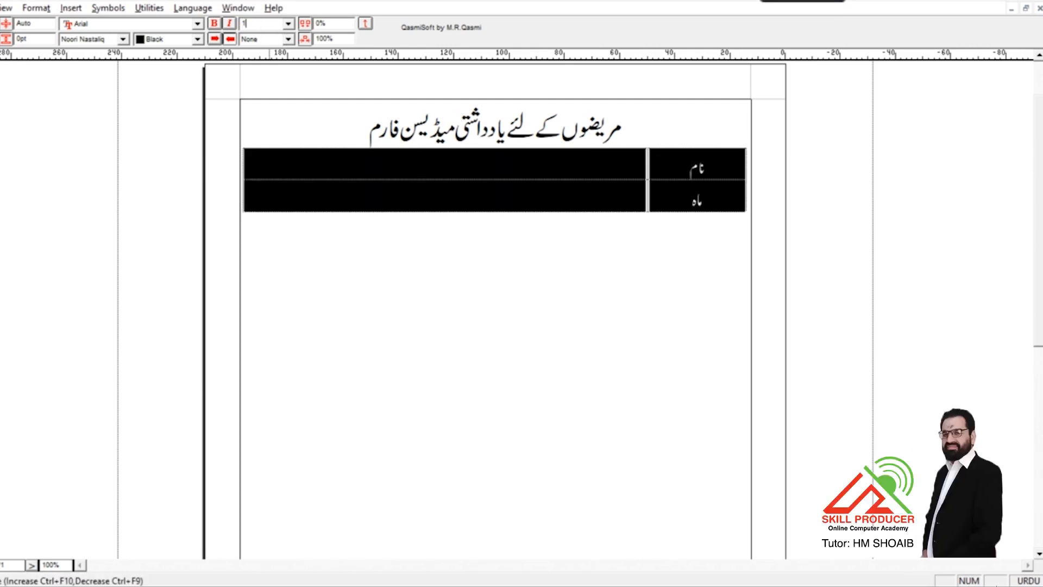
pyautogui.write('12')
pyautogui.press('Return')
# Insert a table with 1 row and 2 columns below the label table.
pyautogui.click(492, 220)
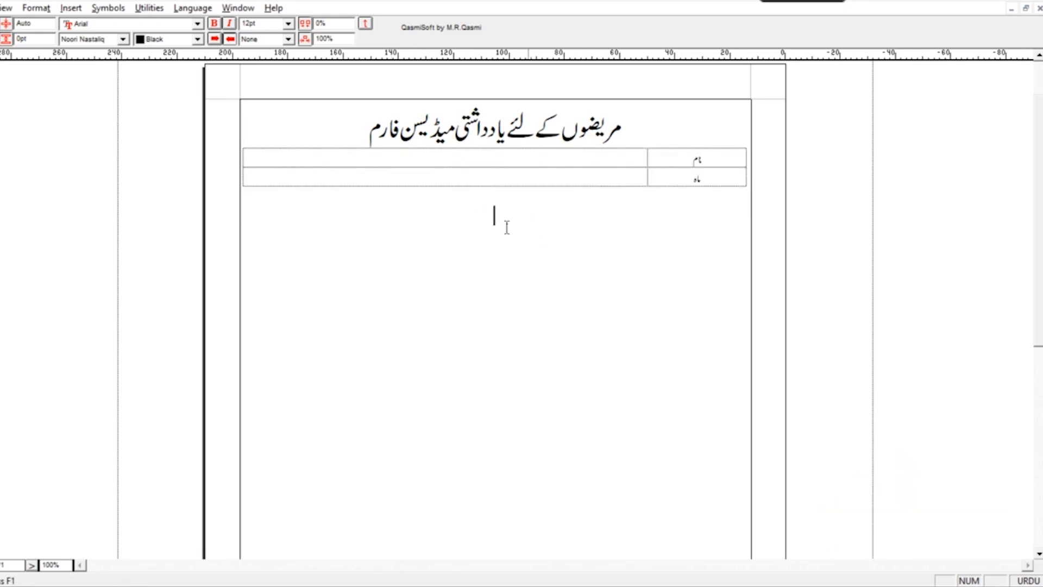
pyautogui.click(70, 7)
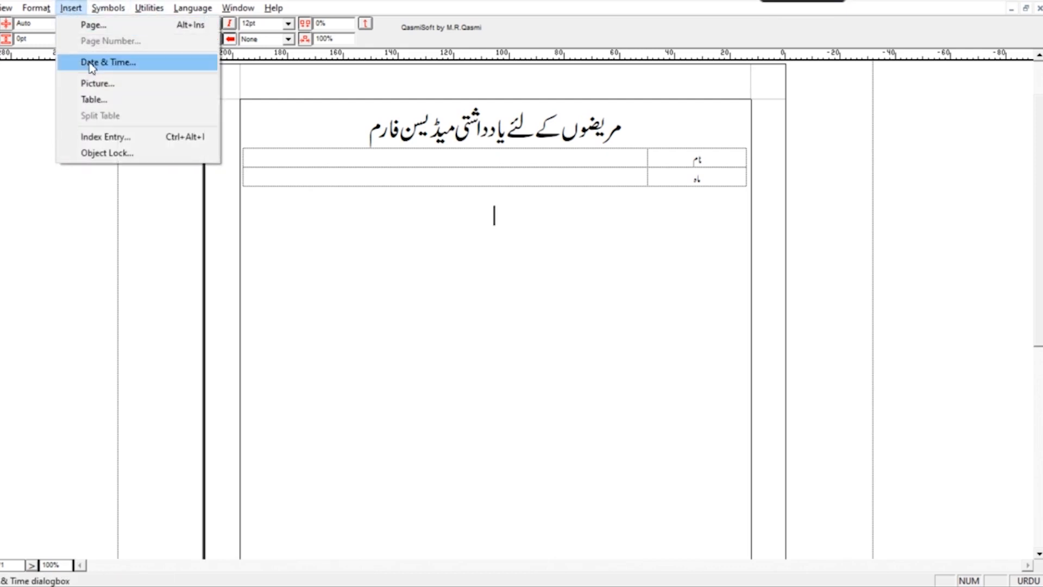
pyautogui.click(111, 99)
pyautogui.click(539, 275)
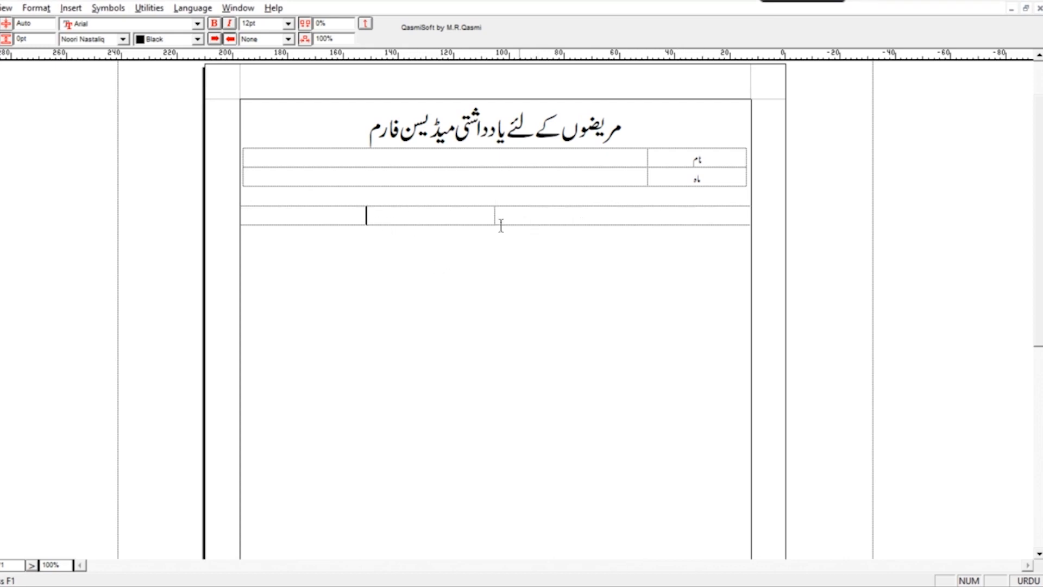
# Delete the one-row table below the label table through the Table Layout options.
pyautogui.click(503, 179)
pyautogui.click(501, 194)
pyautogui.moveTo(470, 222); pyautogui.dragTo(554, 208)
pyautogui.rightClick(573, 213)
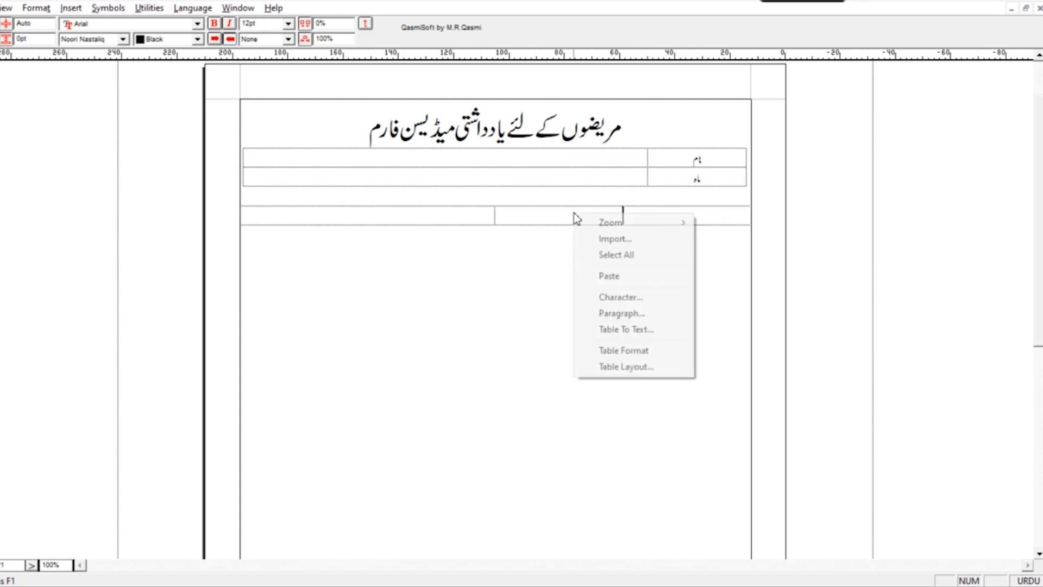
pyautogui.click(501, 232)
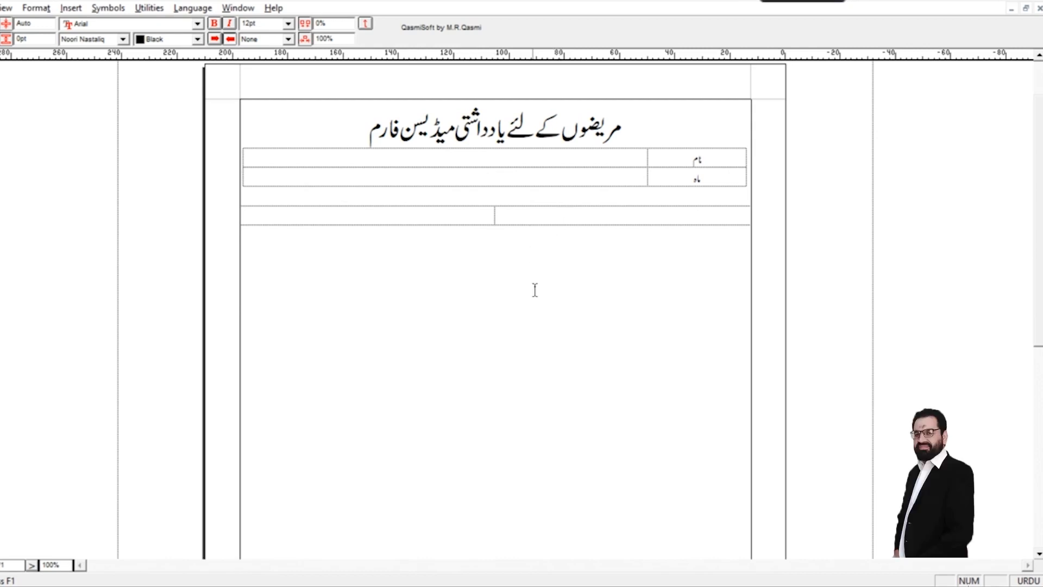
pyautogui.click(565, 213)
pyautogui.rightClick(565, 213)
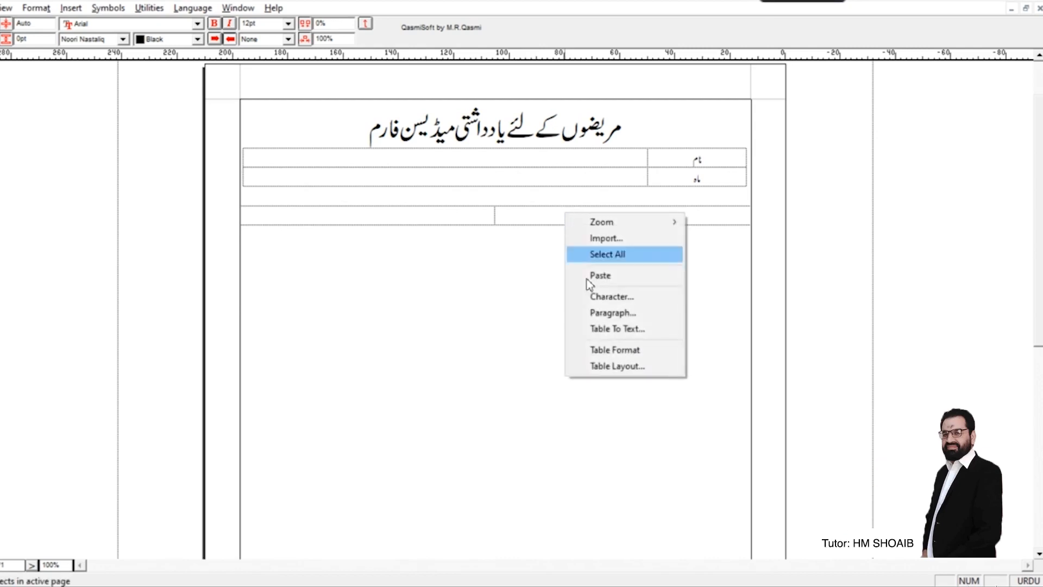
pyautogui.click(624, 366)
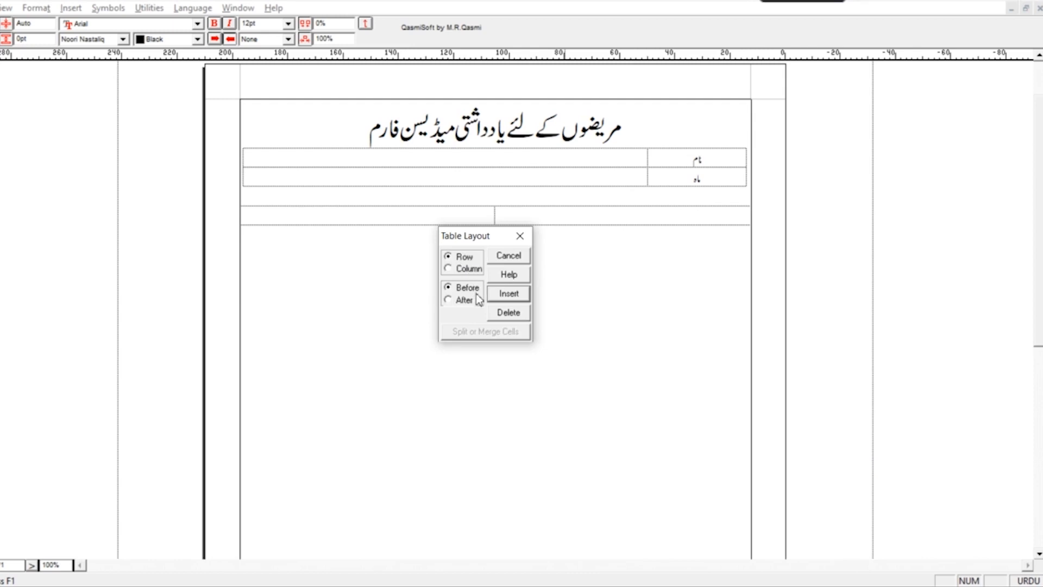
pyautogui.click(509, 313)
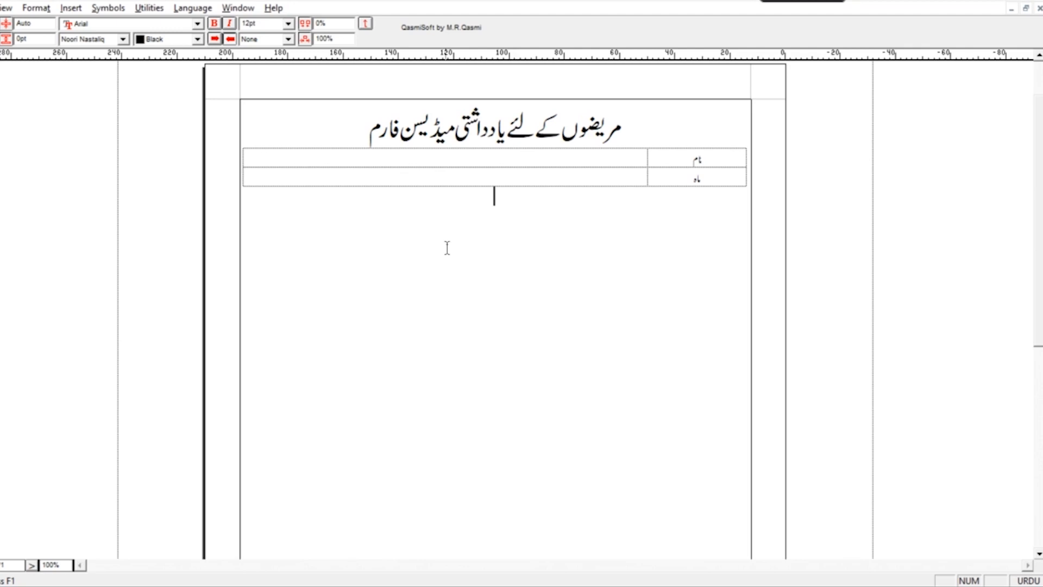
pyautogui.press('Return')
pyautogui.press('BackSpace')
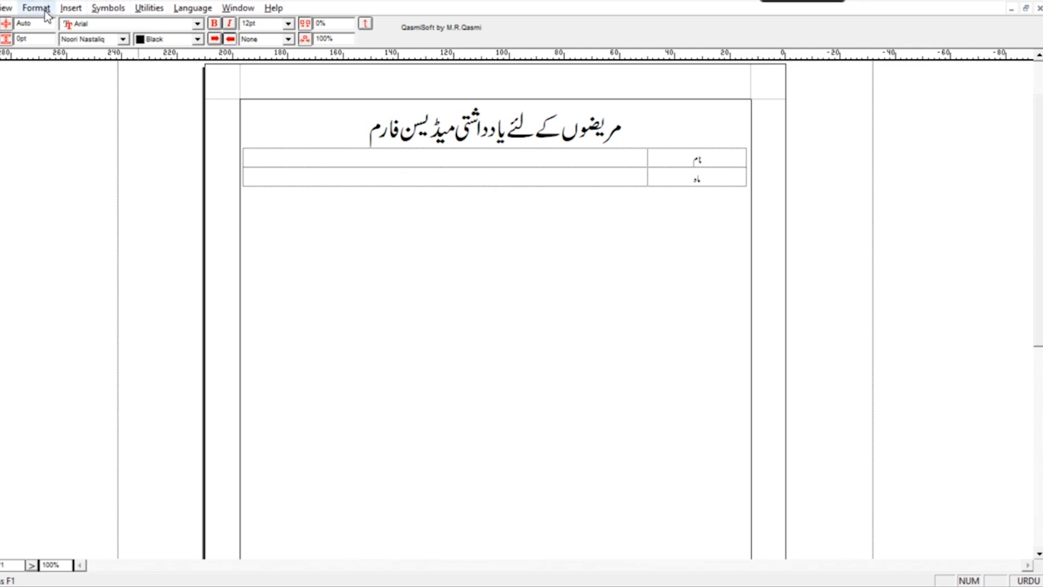
# Insert a table with 31 rows and 21 narrow columns directly below the label table.
pyautogui.click(71, 8)
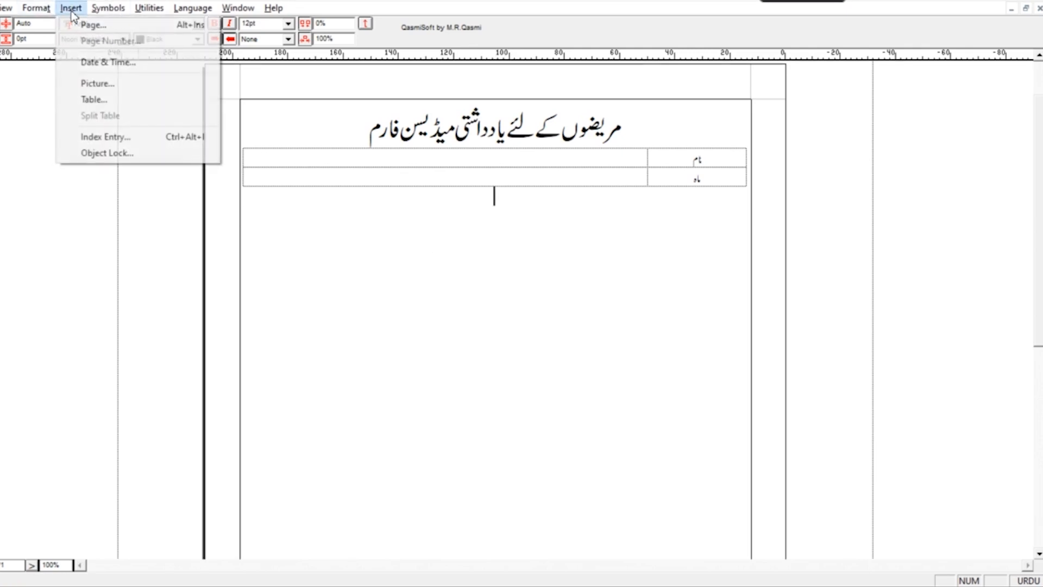
pyautogui.click(114, 101)
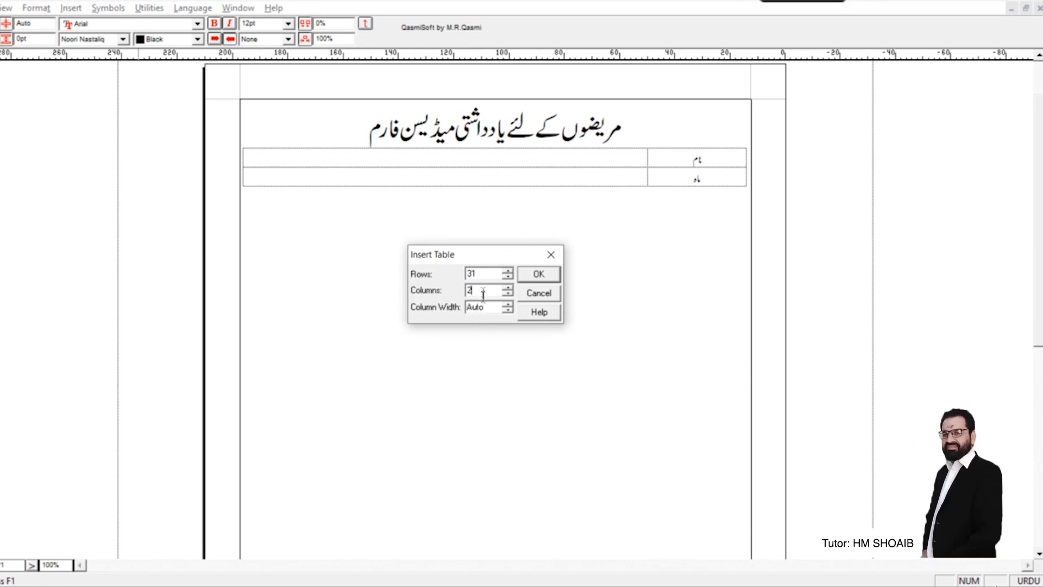
pyautogui.press('Tab')
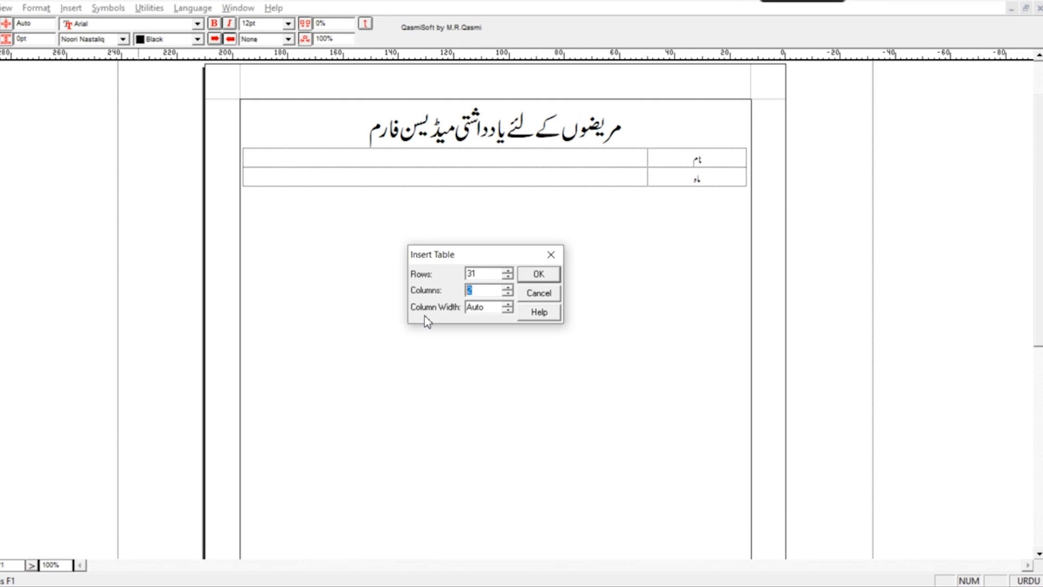
pyautogui.write('21')
pyautogui.press('Tab')
pyautogui.write('0')
pyautogui.click(539, 275)
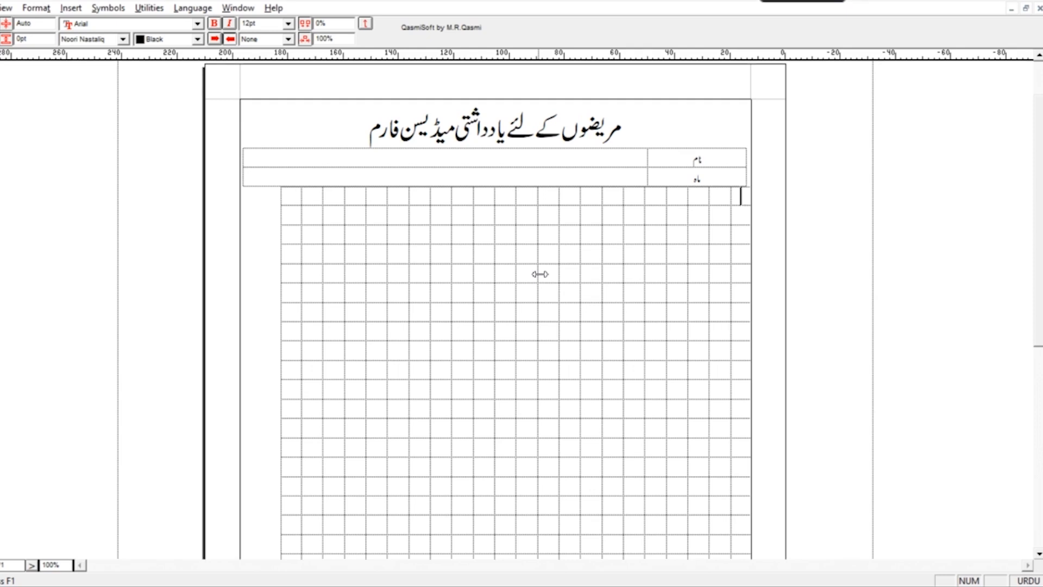
# Set the alignment of the 31-row table to Centered.
pyautogui.rightClick(593, 207)
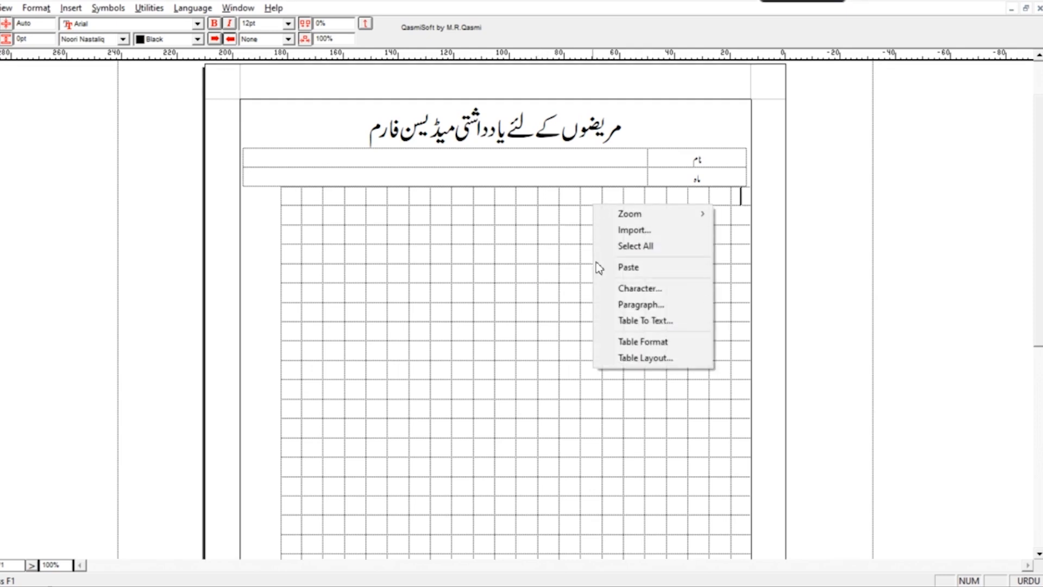
pyautogui.click(628, 343)
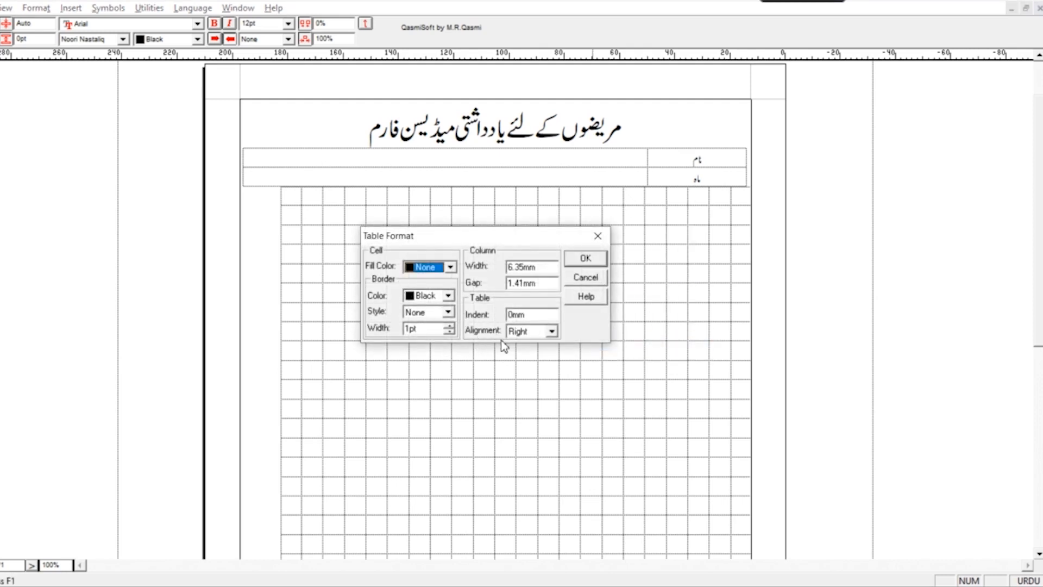
pyautogui.click(532, 333)
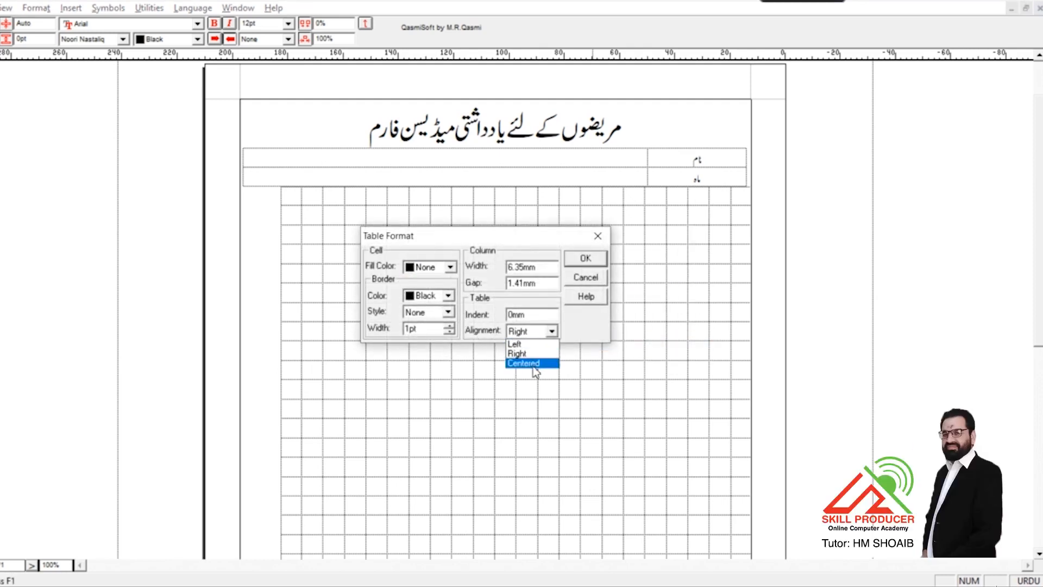
pyautogui.click(533, 363)
pyautogui.click(591, 259)
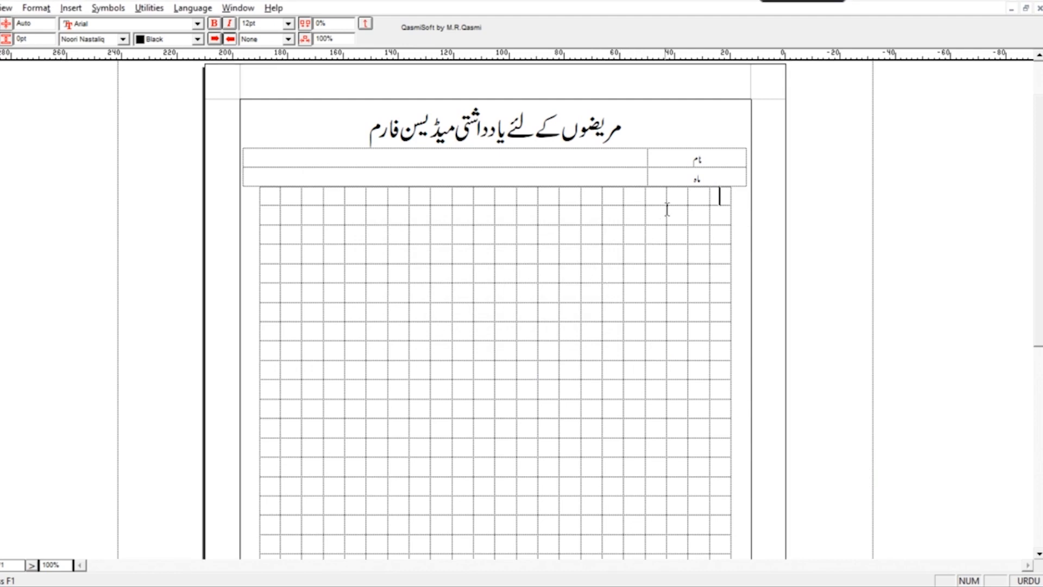
pyautogui.moveTo(676, 200); pyautogui.dragTo(633, 199)
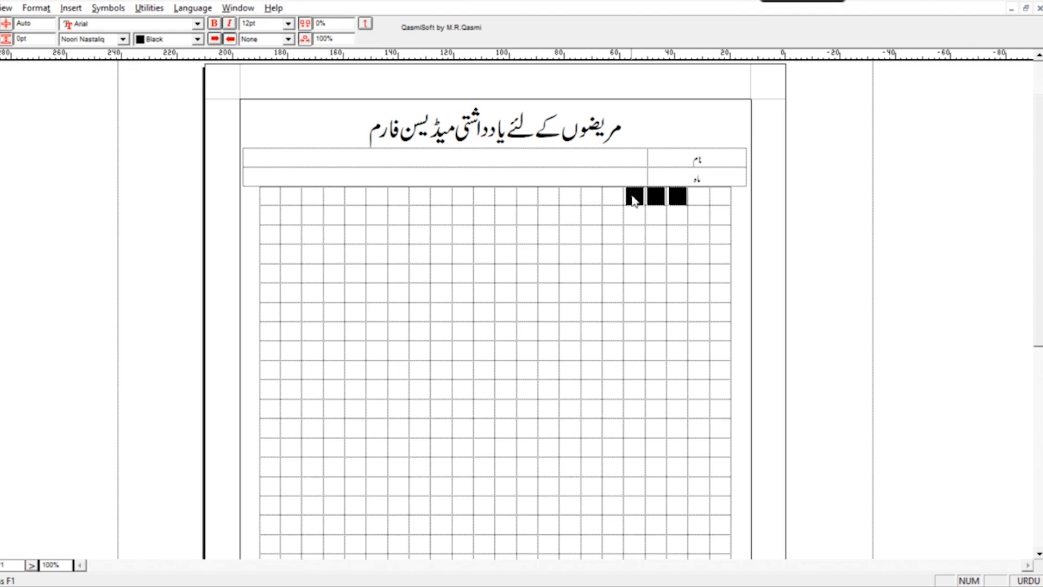
pyautogui.click(642, 234)
pyautogui.click(679, 202)
pyautogui.moveTo(679, 201)
pyautogui.mouseDown()
pyautogui.moveTo(651, 206)
pyautogui.moveTo(676, 201)
pyautogui.moveTo(660, 202)
pyautogui.mouseUp()
pyautogui.click(699, 202)
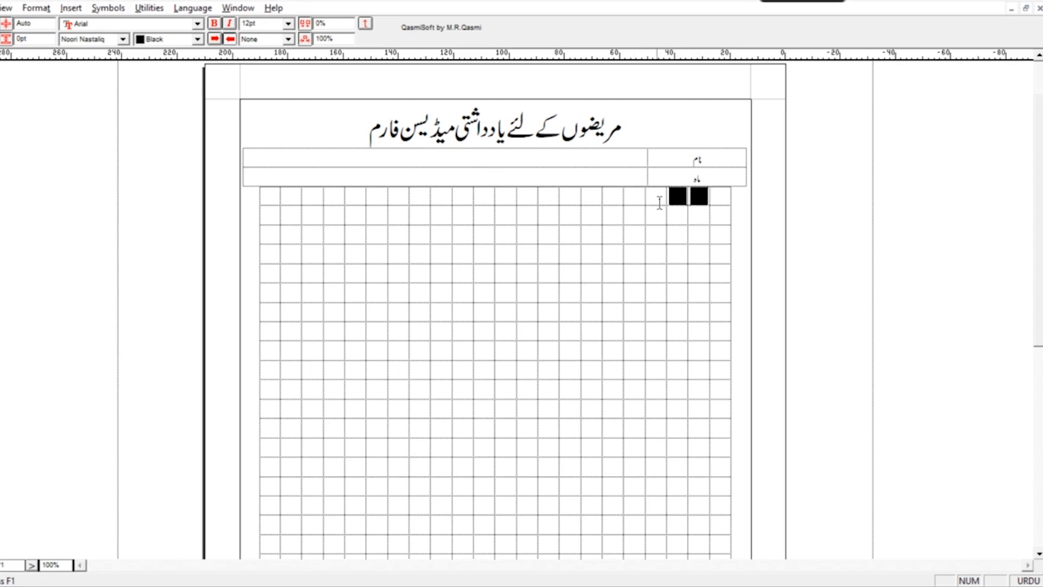
pyautogui.click(660, 202)
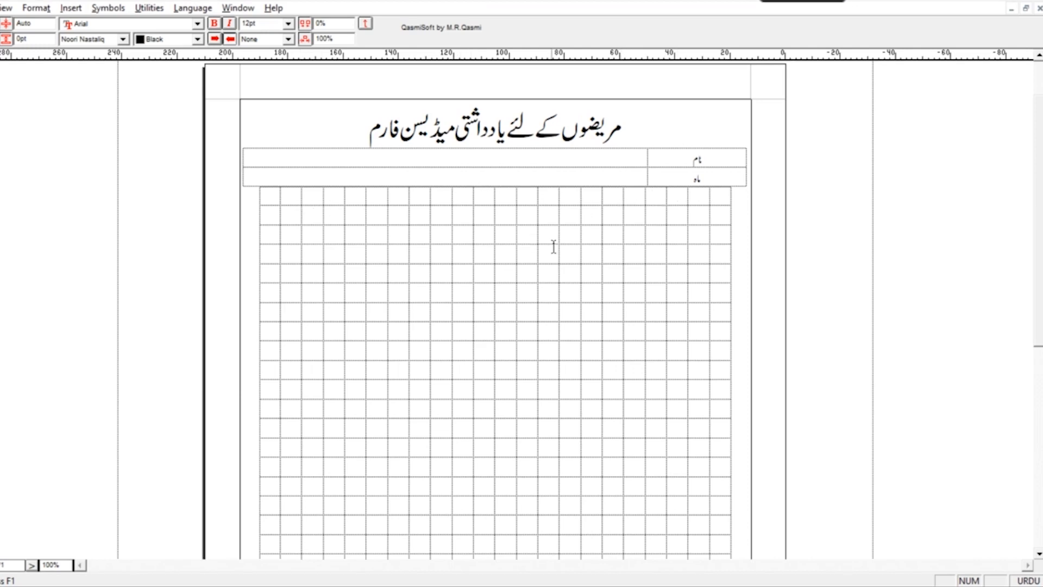
pyautogui.click(698, 197)
pyautogui.moveTo(701, 200); pyautogui.dragTo(655, 198)
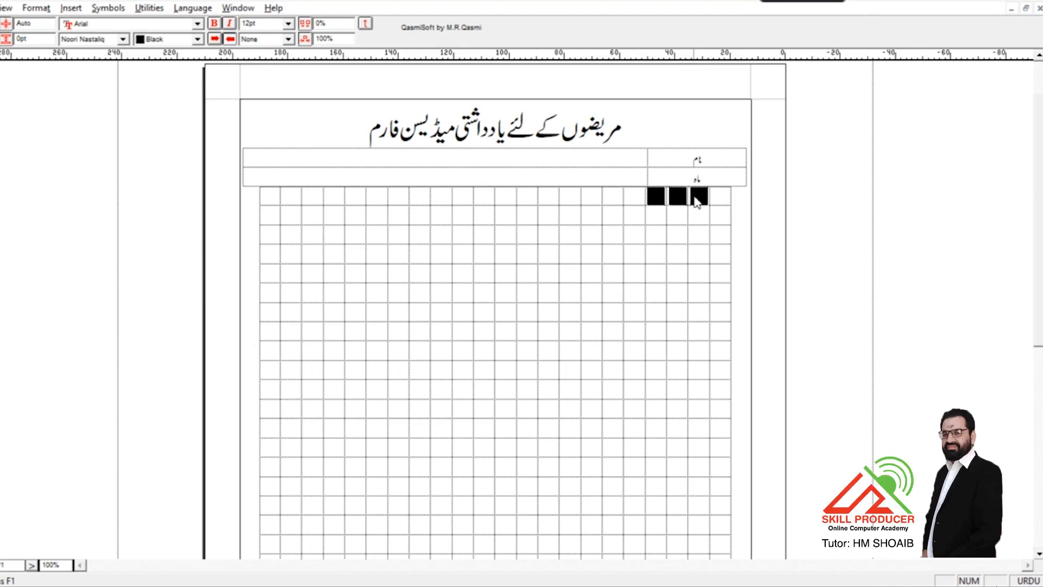
pyautogui.click(694, 200)
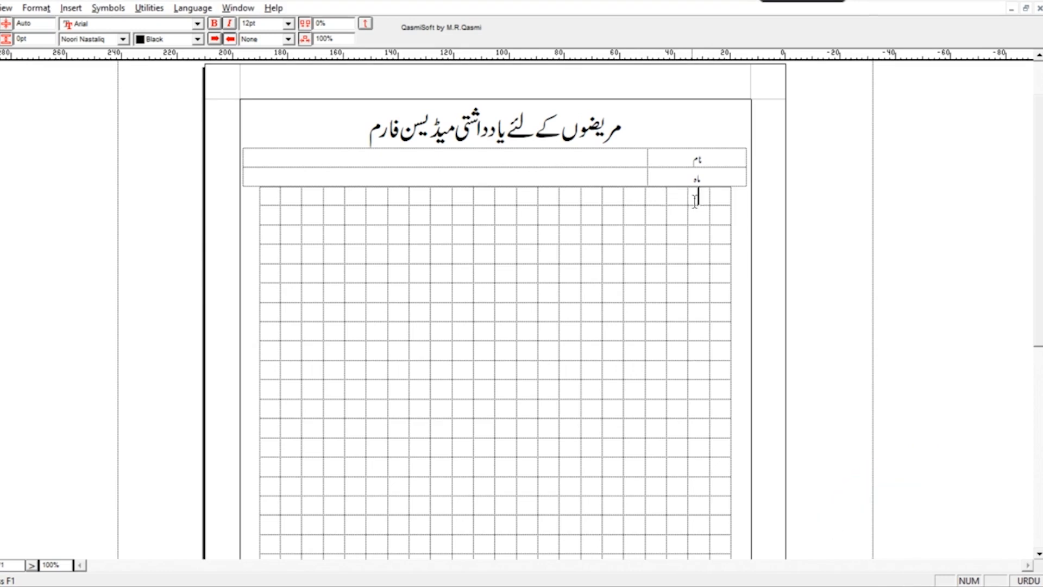
pyautogui.moveTo(724, 201); pyautogui.dragTo(409, 202)
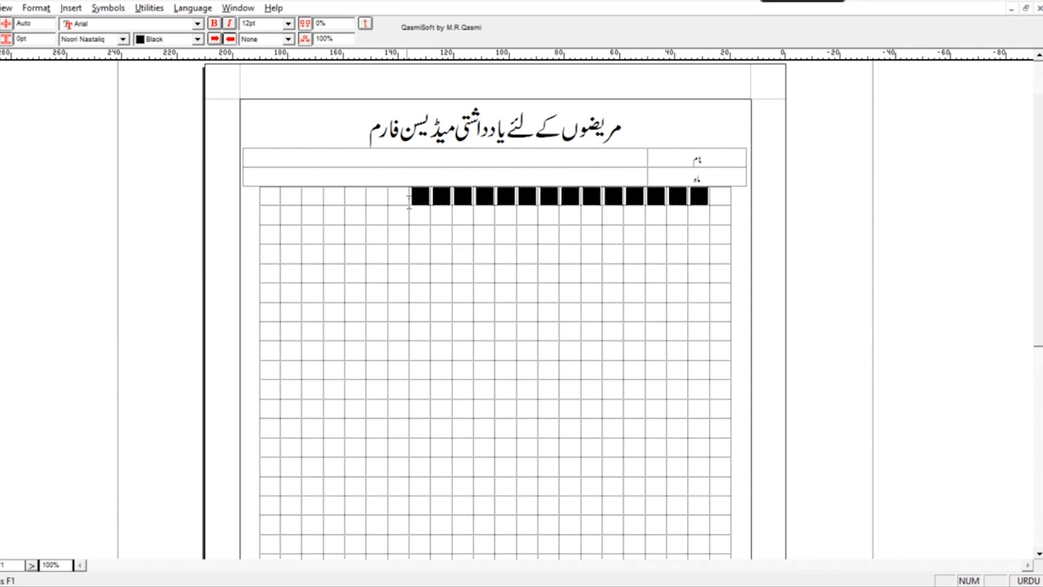
pyautogui.click(700, 198)
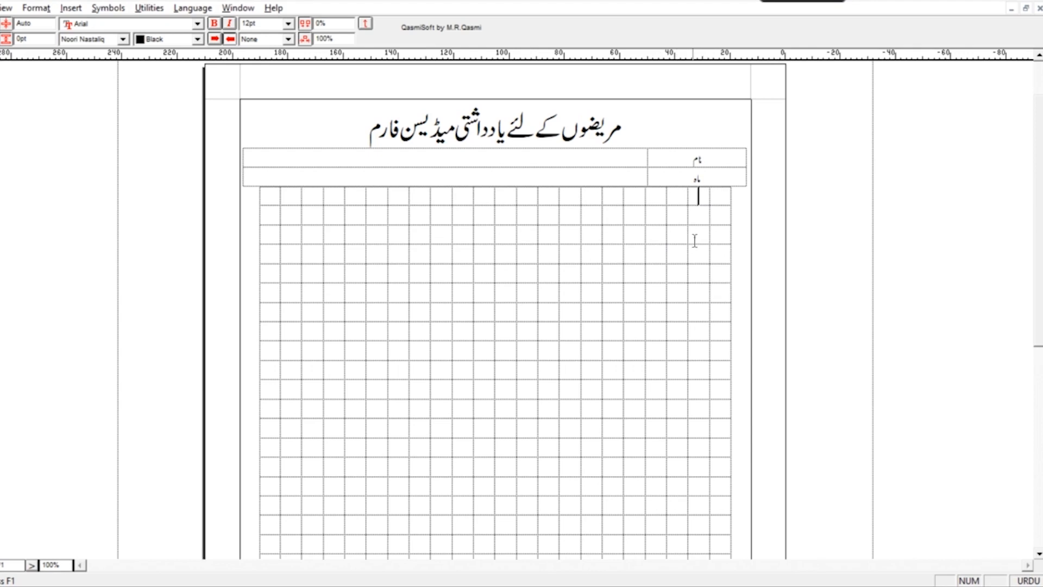
# Merge the three cells beside the rightmost cell in the grid's top row into one header cell.
pyautogui.moveTo(698, 198); pyautogui.dragTo(646, 193)
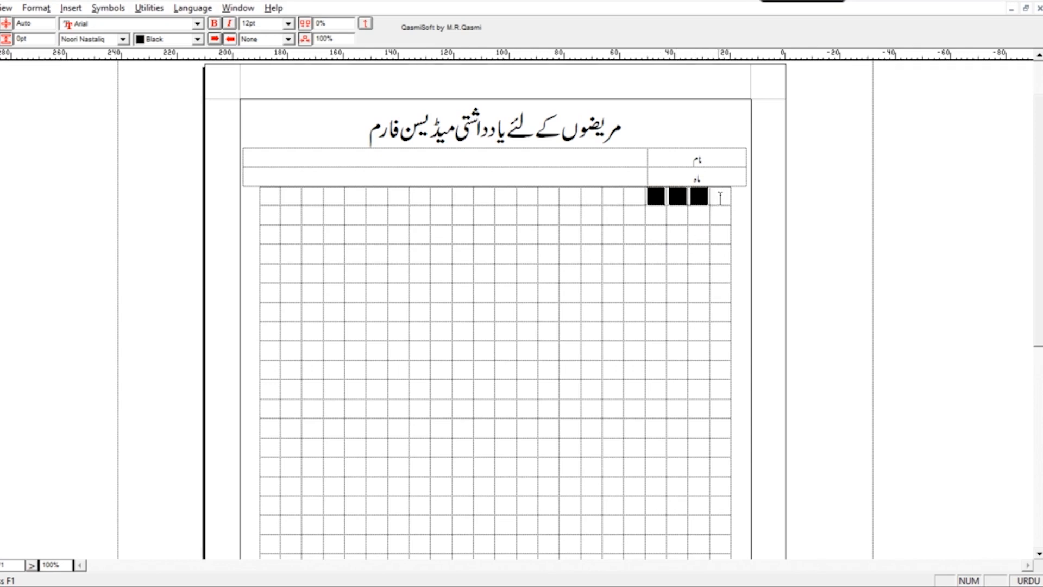
pyautogui.rightClick(685, 202)
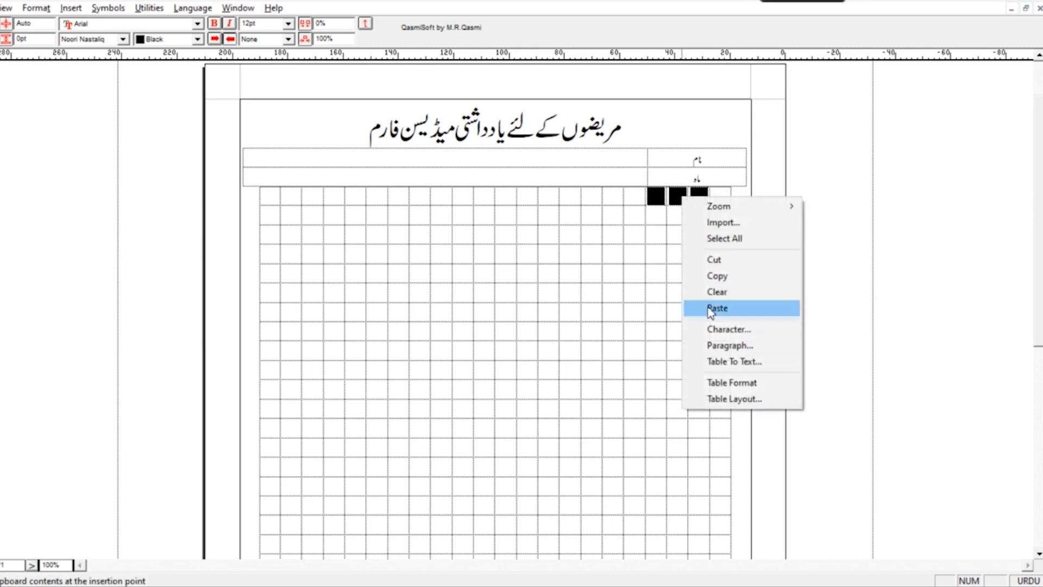
pyautogui.click(721, 402)
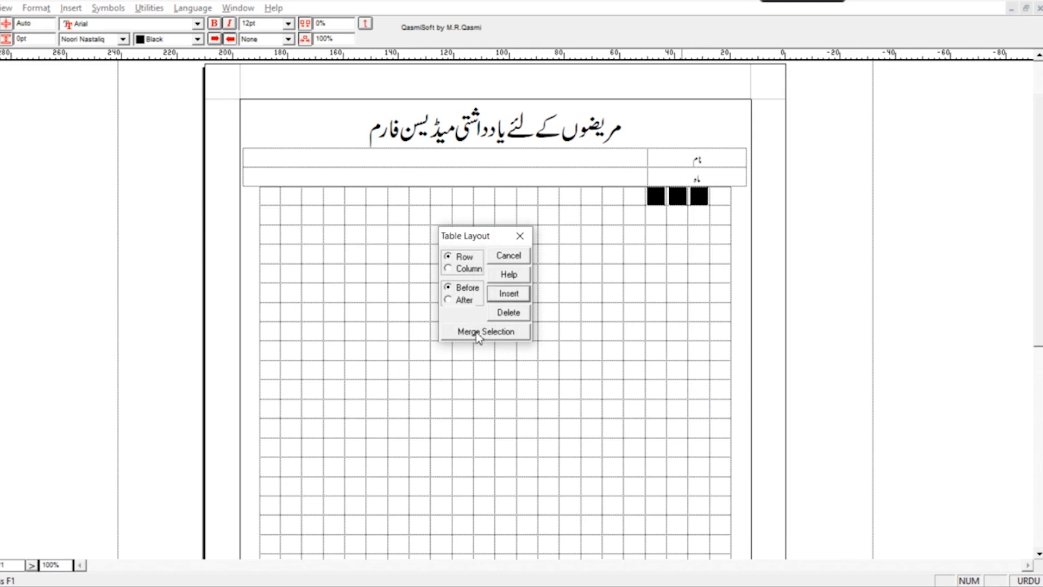
pyautogui.click(498, 331)
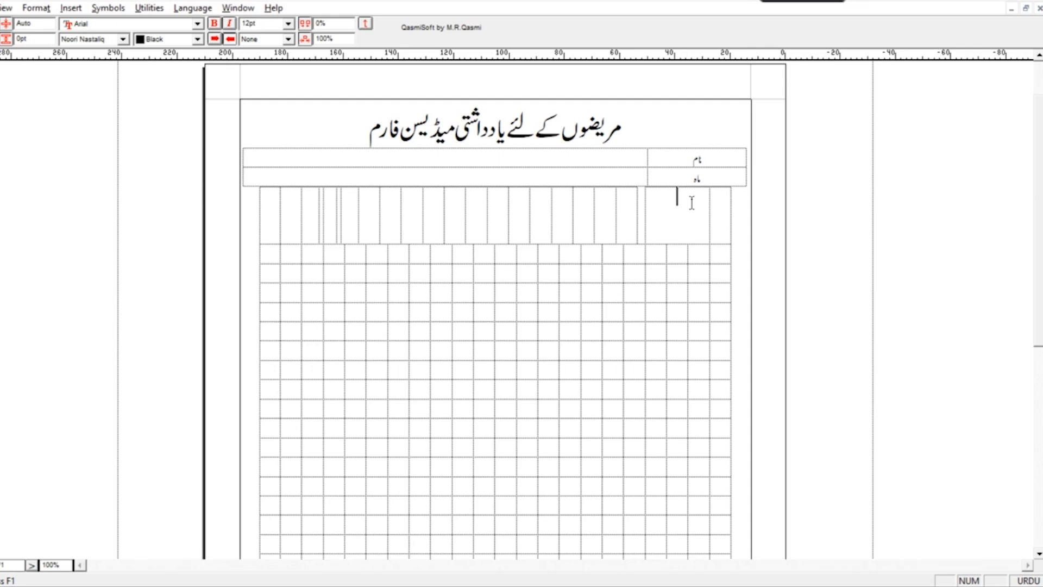
# Remove the extra blank lines from the merged header cell so the top row shrinks to single-line height.
pyautogui.press('Return')
pyautogui.press('Return')
pyautogui.press('Down')
pyautogui.press('Down')
pyautogui.press('BackSpace')
pyautogui.press('BackSpace')
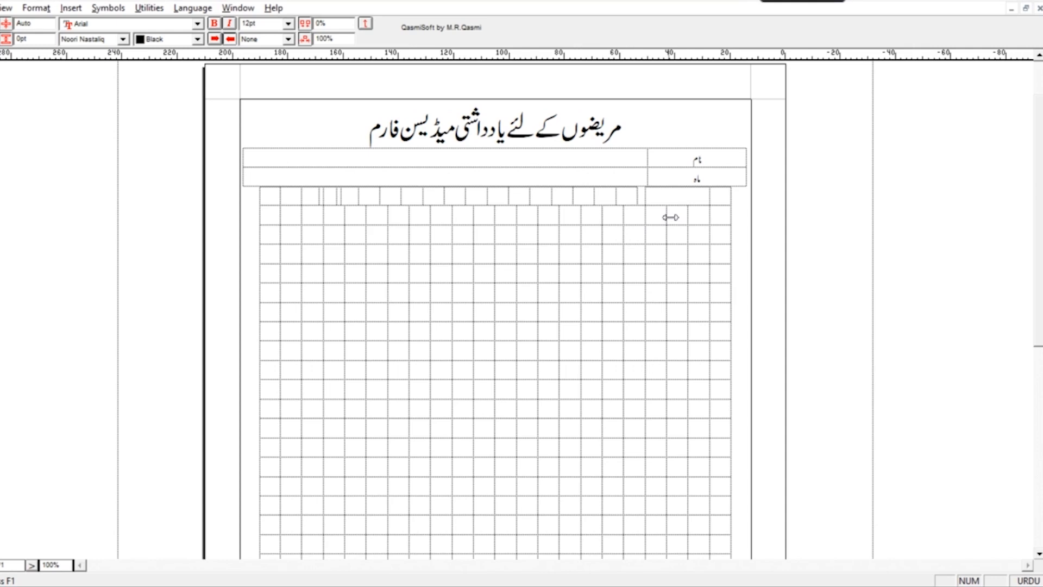
# Merge the next three cells of the grid's top row into a second header cell.
pyautogui.click(626, 196)
pyautogui.moveTo(626, 196); pyautogui.dragTo(581, 196)
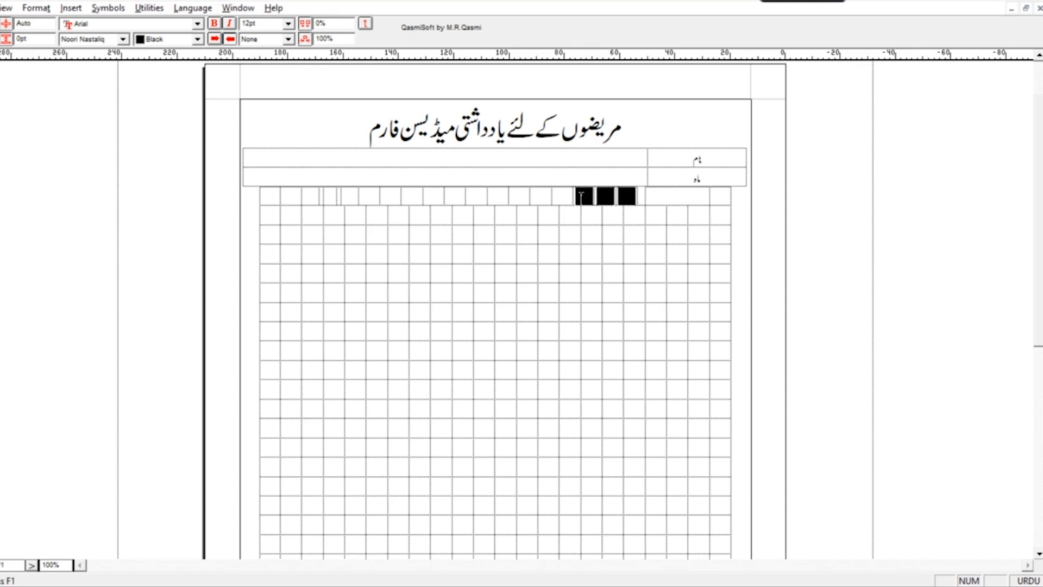
pyautogui.rightClick(580, 196)
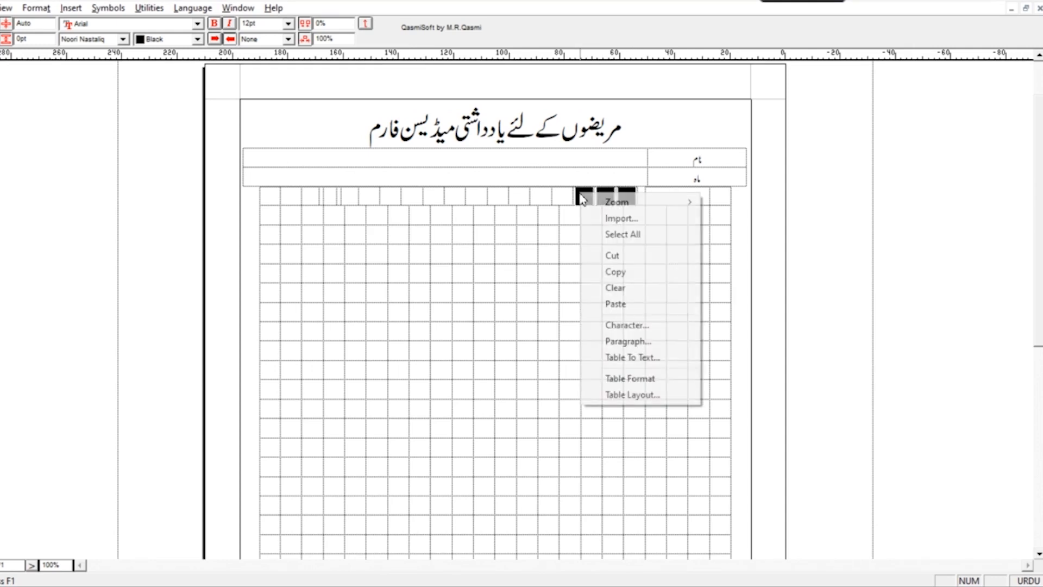
pyautogui.click(630, 395)
pyautogui.click(501, 332)
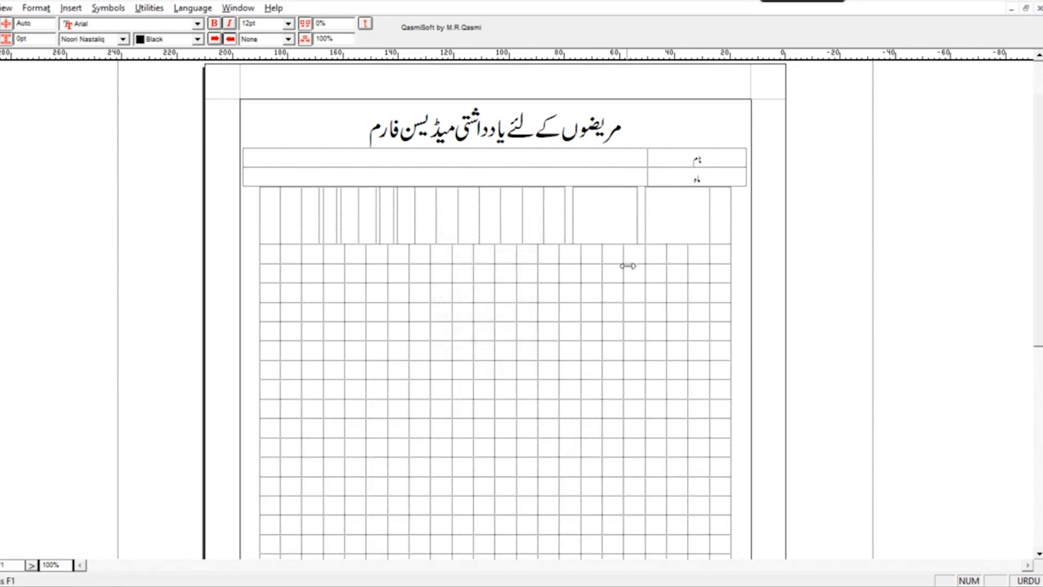
# Delete the surplus blank lines inside the second merged header cell.
pyautogui.click(602, 215)
pyautogui.click(611, 243)
pyautogui.press('BackSpace')
pyautogui.press('BackSpace')
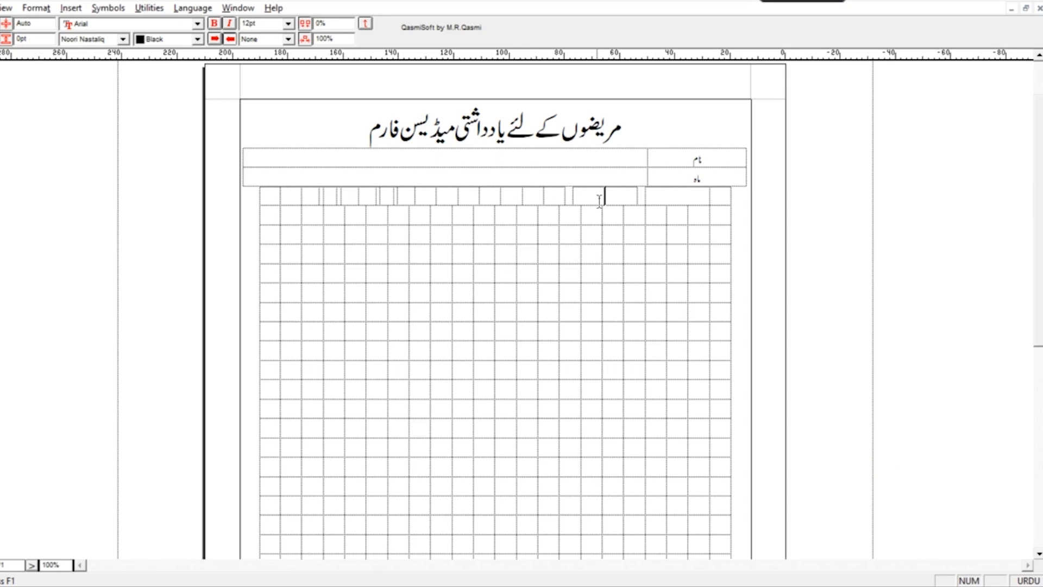
# Set the column gap of the daily grid to 0 mm in its table format settings.
pyautogui.click(672, 200)
pyautogui.rightClick(596, 193)
pyautogui.click(635, 333)
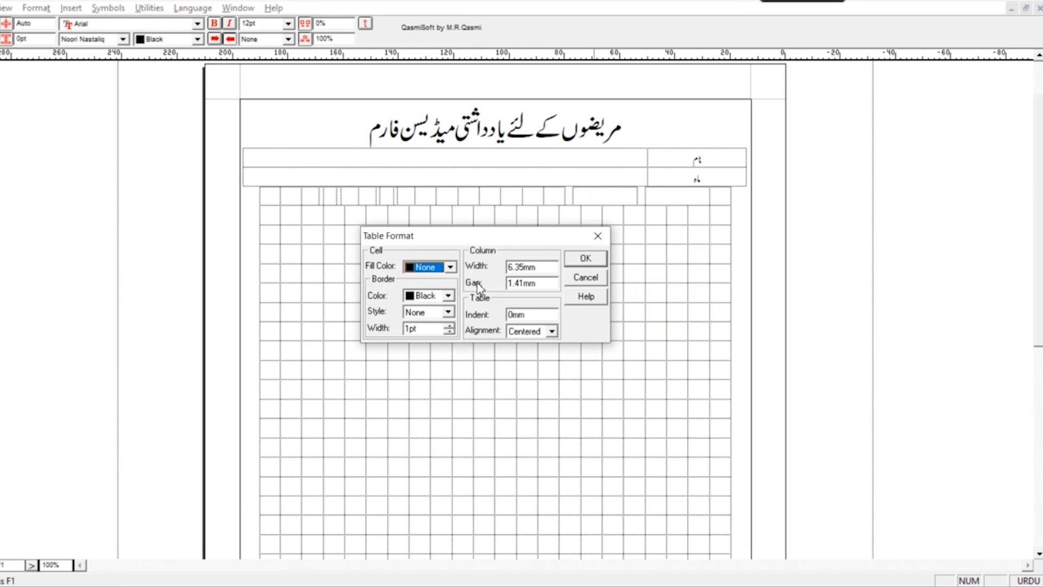
pyautogui.doubleClick(538, 288)
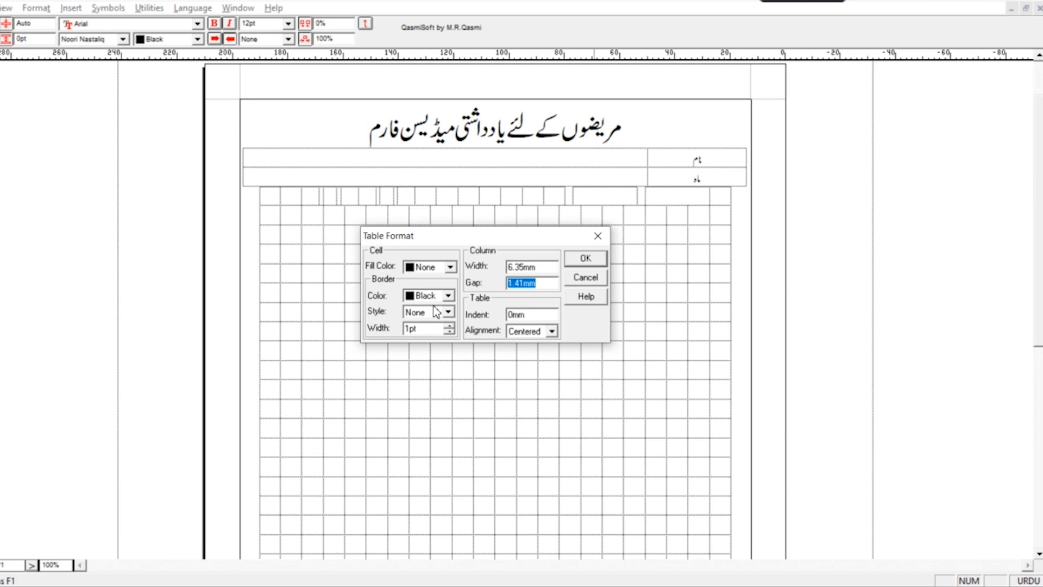
pyautogui.write('0')
pyautogui.press('Return')
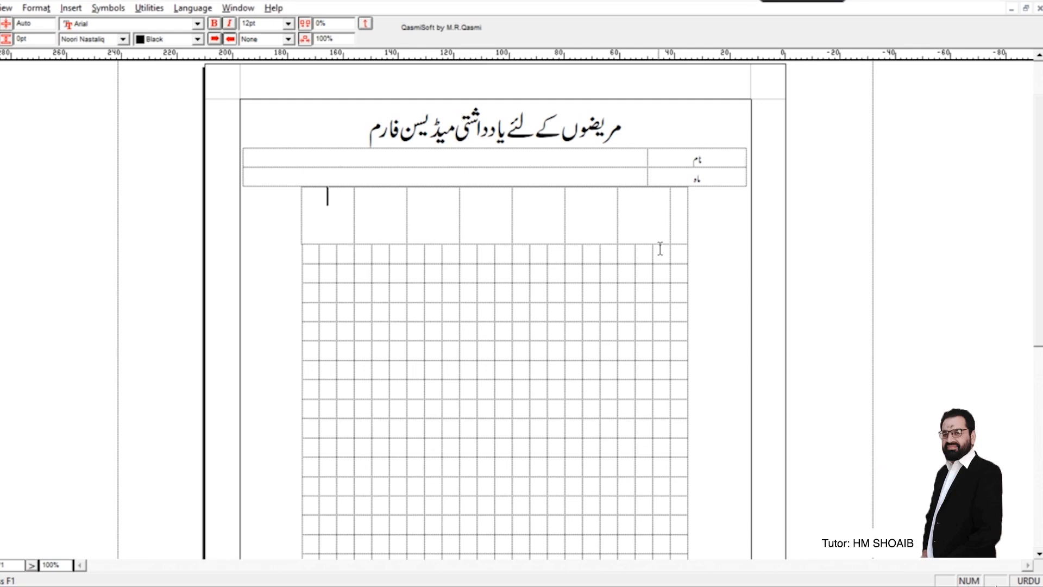
# Clear the extra blank lines from all merged header cells so the grid's top row is one line high.
pyautogui.click(341, 238)
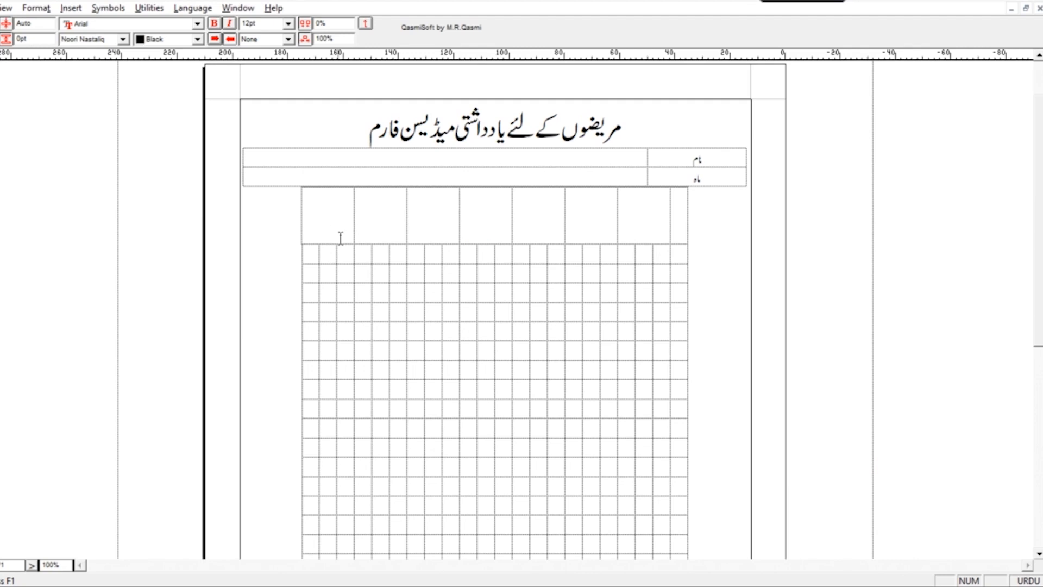
pyautogui.press('BackSpace')
pyautogui.press('BackSpace')
pyautogui.click(387, 242)
pyautogui.click(429, 241)
pyautogui.click(482, 239)
pyautogui.click(550, 236)
pyautogui.press('BackSpace')
pyautogui.press('BackSpace')
pyautogui.click(591, 197)
pyautogui.click(663, 199)
pyautogui.click(679, 196)
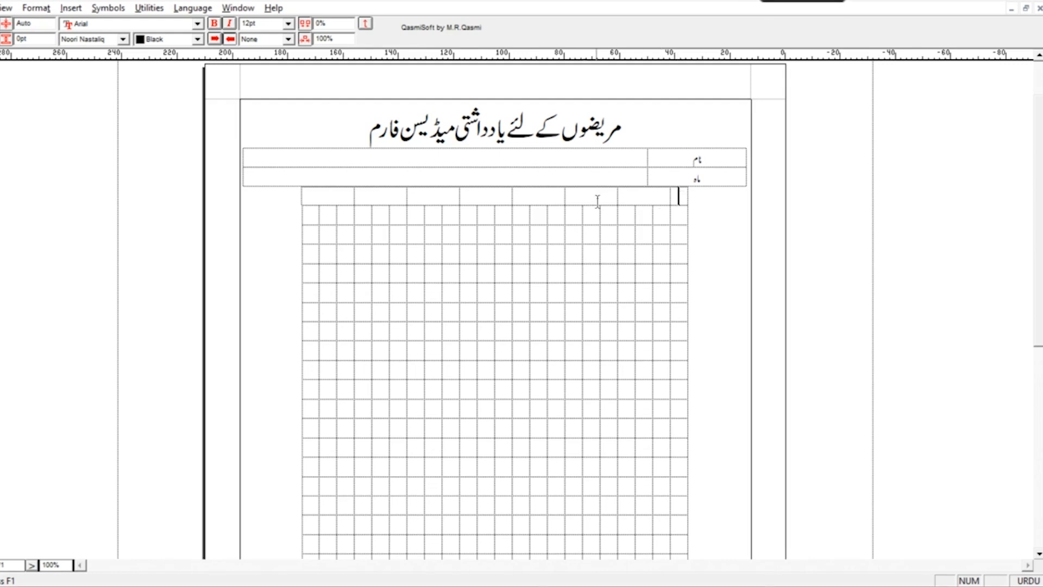
pyautogui.click(332, 197)
# Switch the typing language to English and number the cells of the grid's rightmost column from 1 to 30 below the header row.
pyautogui.click(678, 218)
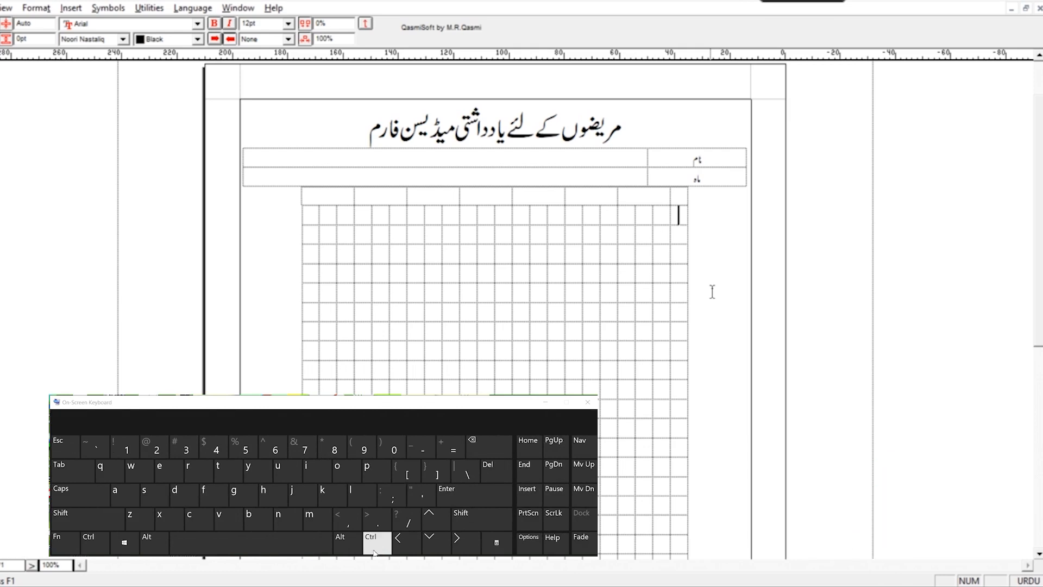
pyautogui.hotkey('ctrl', 'space')
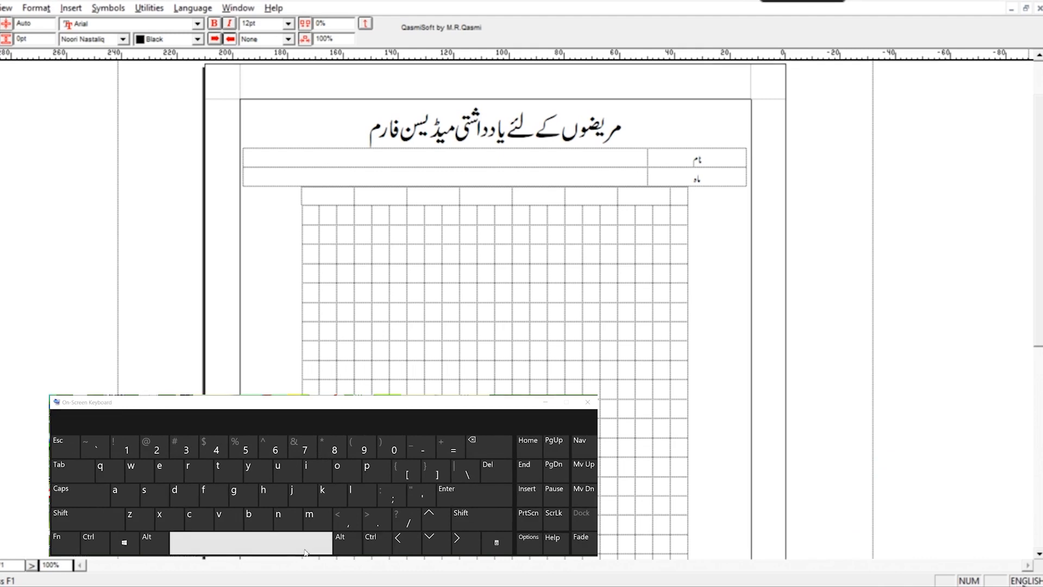
pyautogui.hotkey('ctrl', 'space')
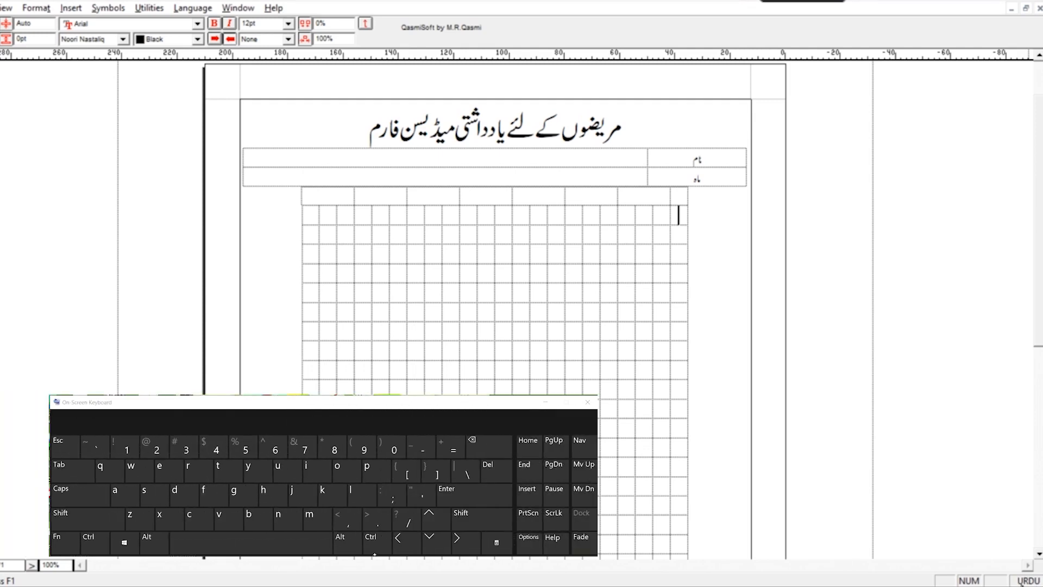
pyautogui.hotkey('ctrl', 'space')
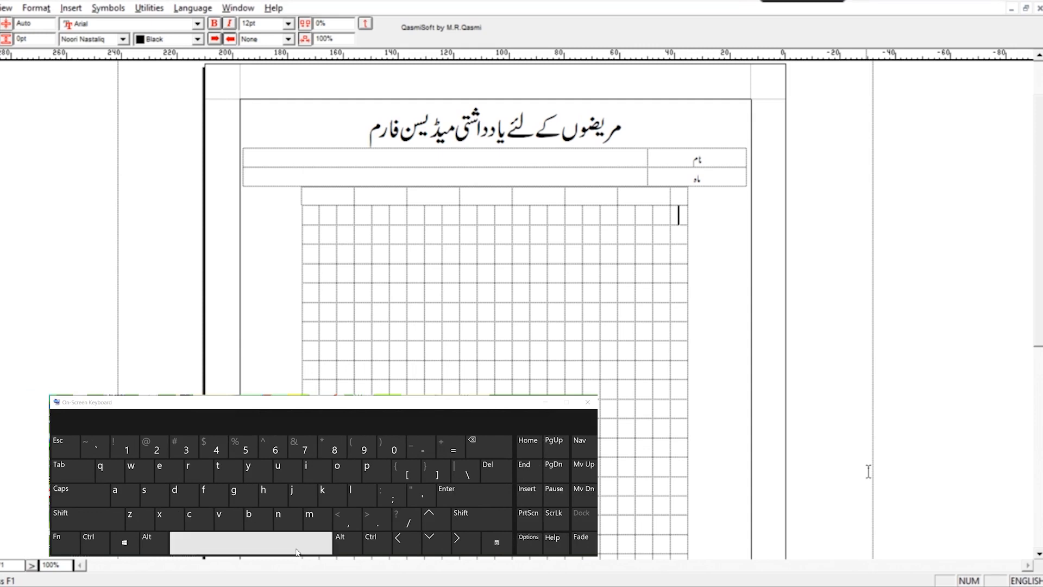
pyautogui.write('1')
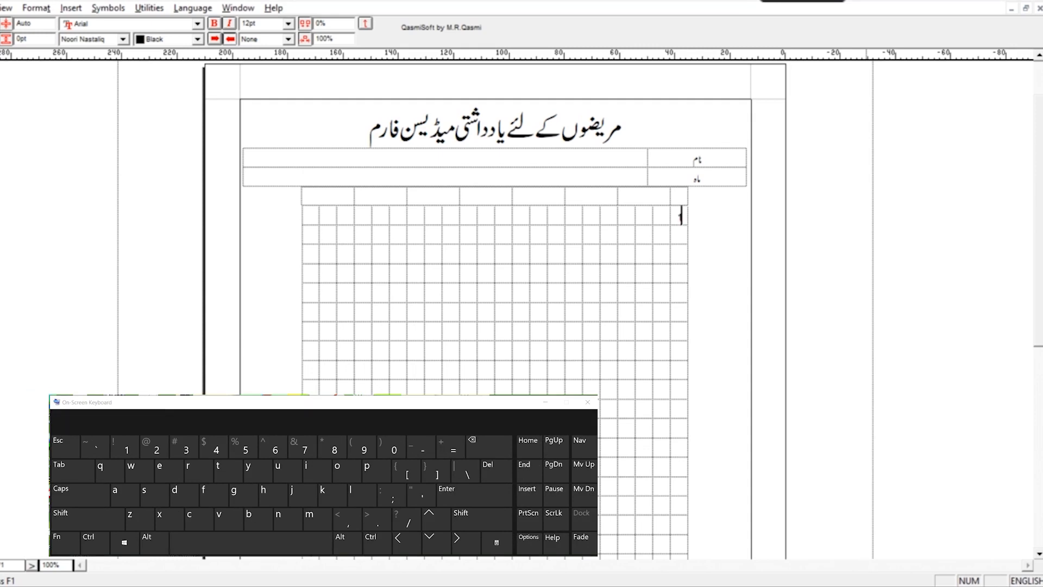
pyautogui.press('Return')
pyautogui.write('2')
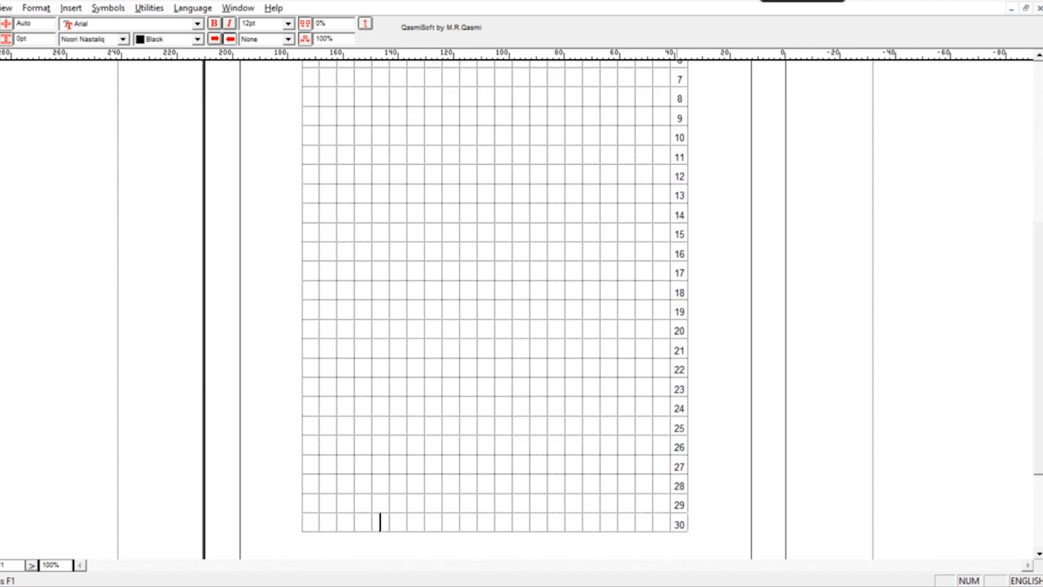
# Add a new row after the grid's last cell and number it 31.
pyautogui.click(362, 521)
pyautogui.click(345, 522)
pyautogui.click(327, 521)
pyautogui.press('Right')
pyautogui.press('Right')
pyautogui.press('Left')
pyautogui.press('Left')
pyautogui.press('Left')
pyautogui.press('Left')
pyautogui.press('Tab')
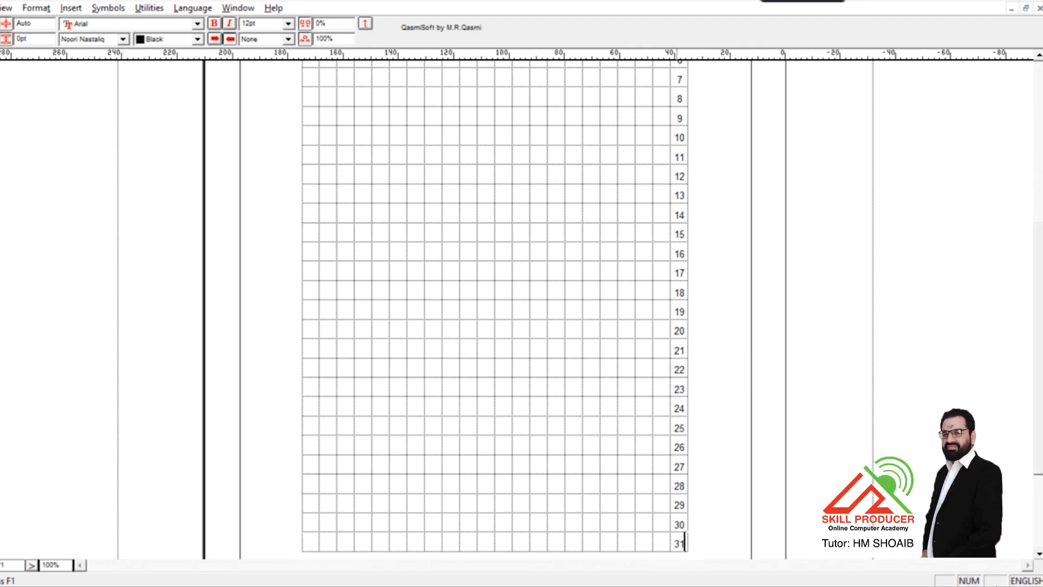
# Apply the solid border style to all cells of the 31-day grid, keeping the fill colour set to None.
pyautogui.press('Left')
pyautogui.press('Left')
pyautogui.press('Left')
pyautogui.press('Up')
pyautogui.press('Up')
pyautogui.press('Up')
pyautogui.press('Up')
pyautogui.press('Up')
pyautogui.press('Up')
pyautogui.press('Up')
pyautogui.press('Up')
pyautogui.press('Up')
pyautogui.press('Up')
pyautogui.press('Up')
pyautogui.press('Up')
pyautogui.press('Up')
pyautogui.press('Up')
pyautogui.press('Up')
pyautogui.press('Up')
pyautogui.press('Up')
pyautogui.press('Up')
pyautogui.press('Up')
pyautogui.press('Up')
pyautogui.press('Up')
pyautogui.press('Up')
pyautogui.press('Up')
pyautogui.press('Up')
pyautogui.press('Up')
pyautogui.press('Up')
pyautogui.press('Up')
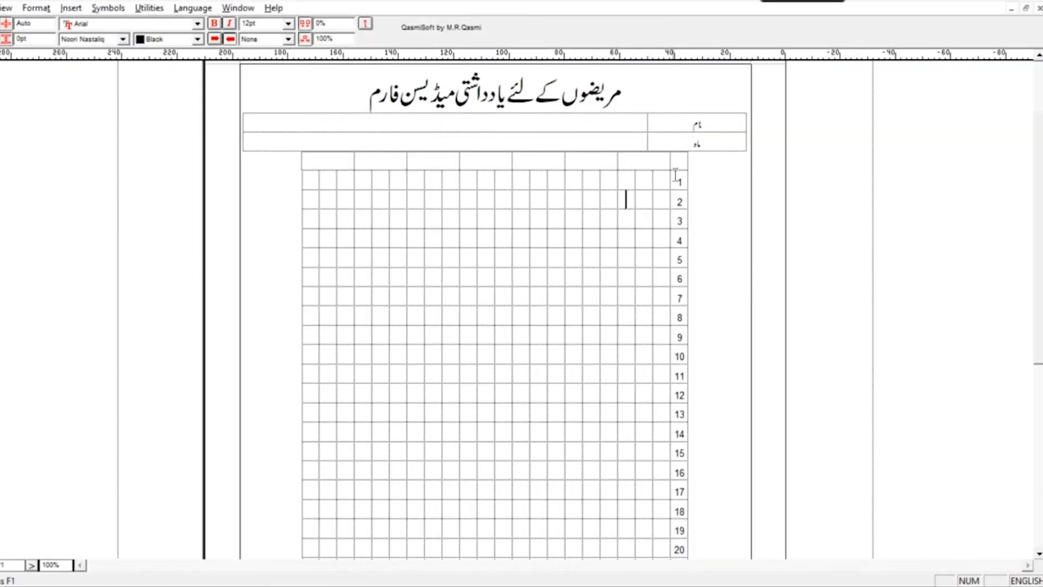
pyautogui.moveTo(680, 162); pyautogui.dragTo(305, 463)
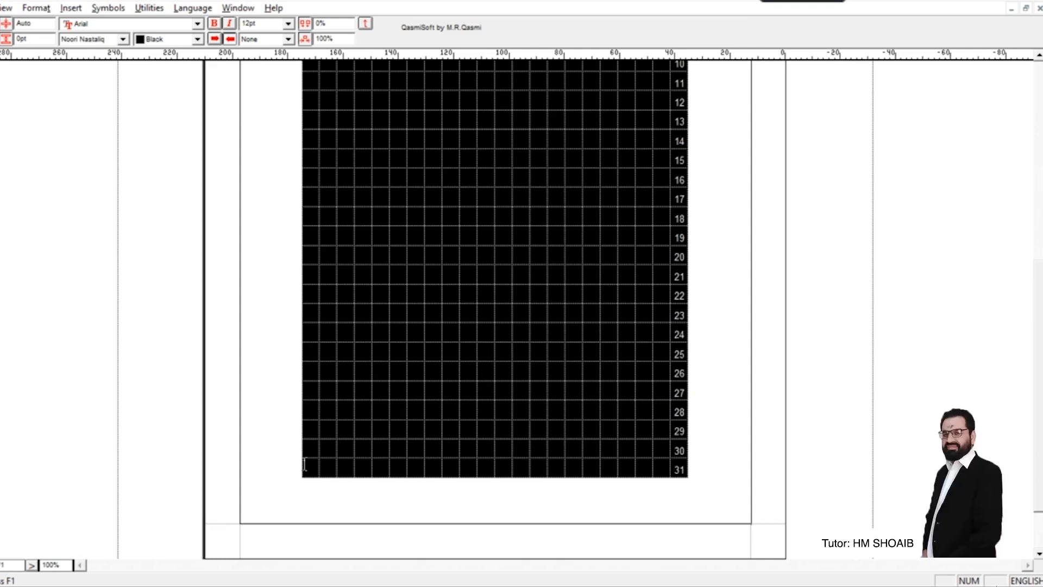
pyautogui.rightClick(500, 286)
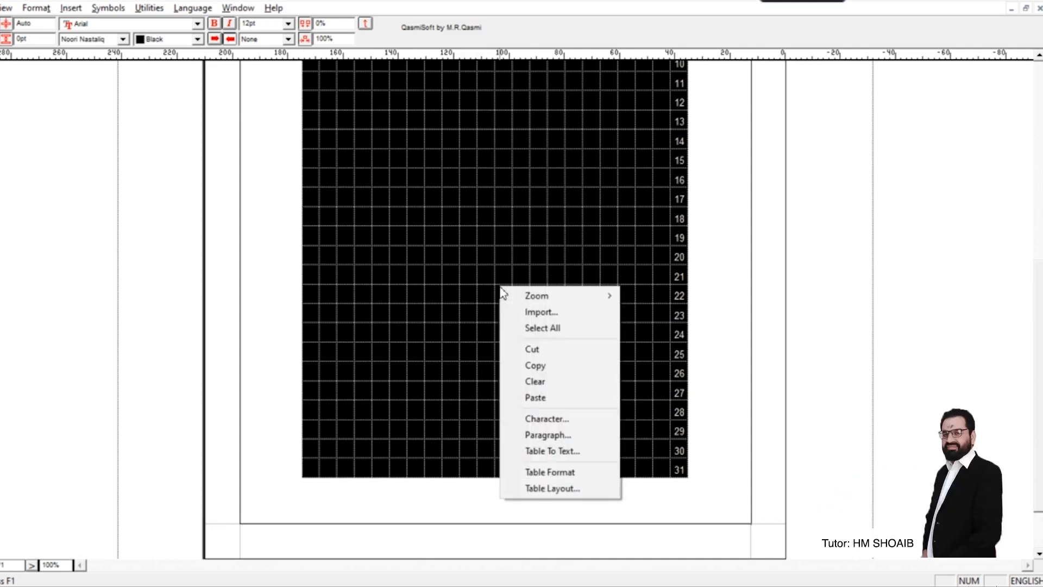
pyautogui.click(566, 473)
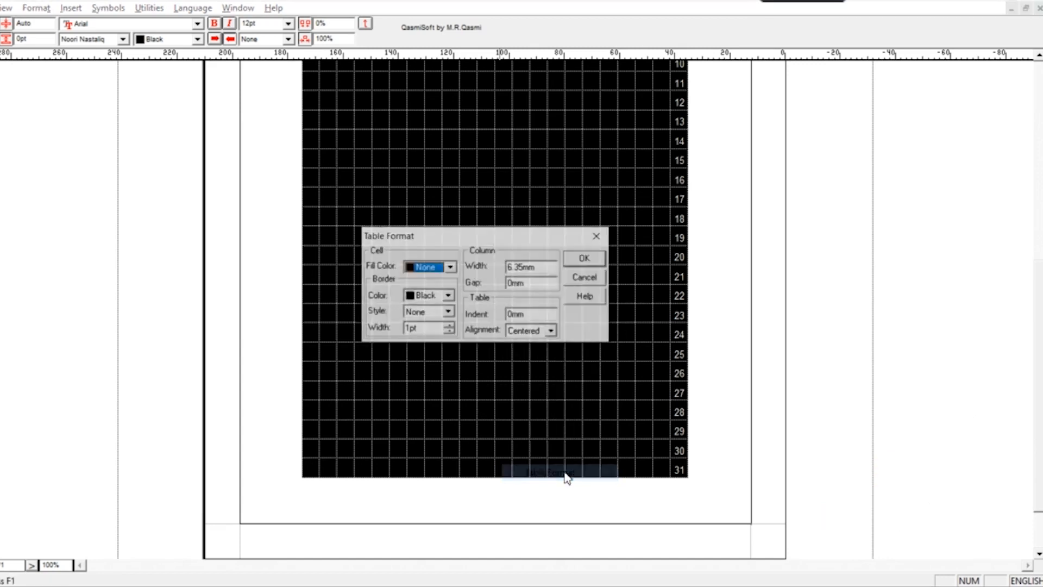
pyautogui.click(426, 312)
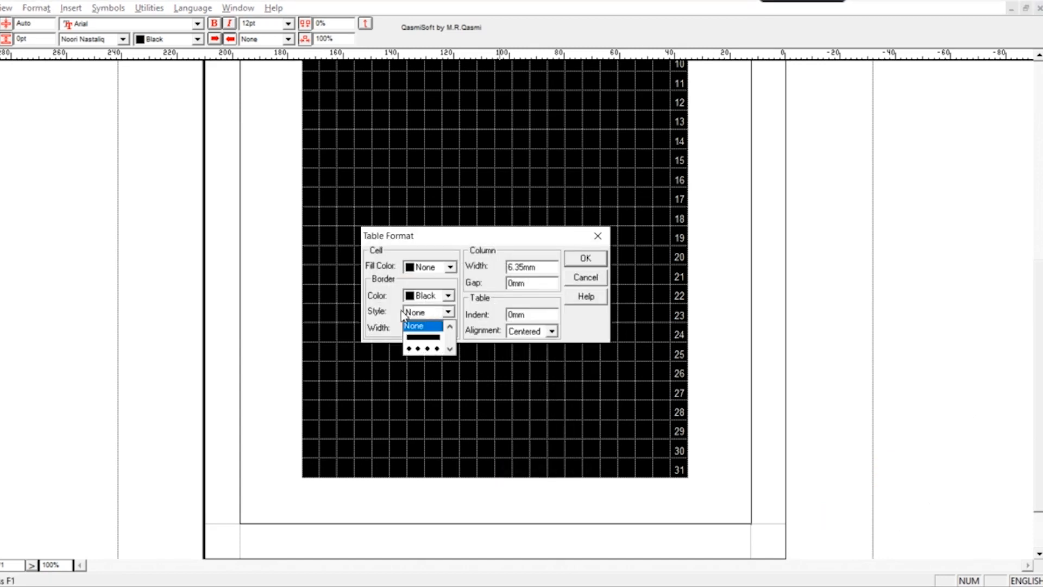
pyautogui.click(426, 337)
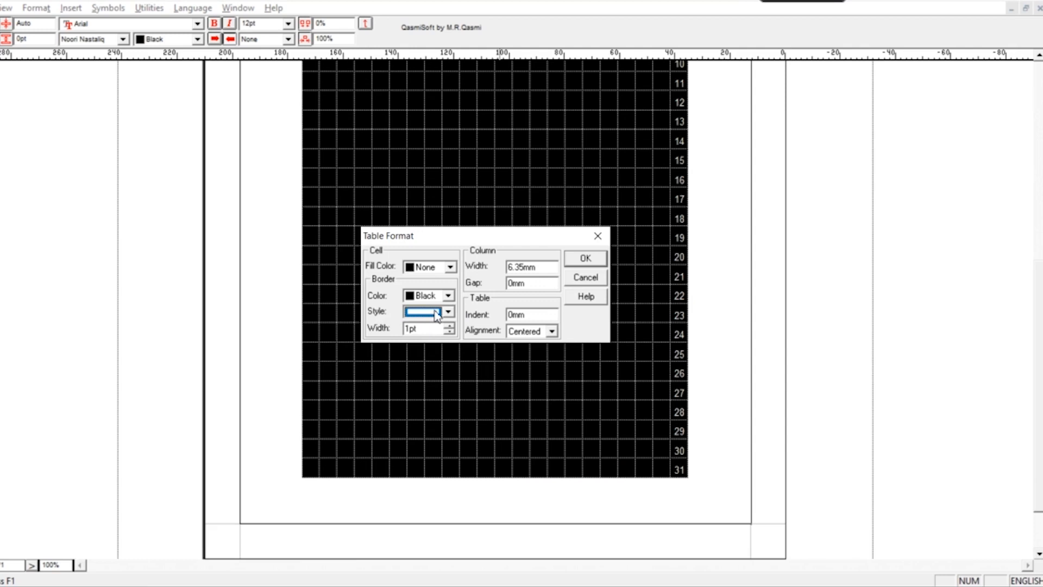
pyautogui.click(416, 329)
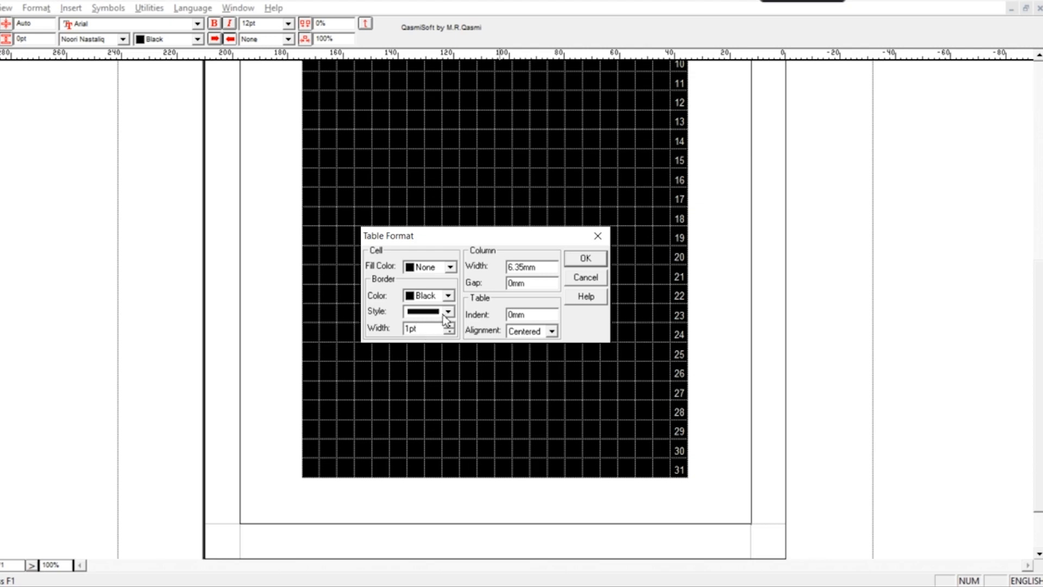
pyautogui.click(433, 268)
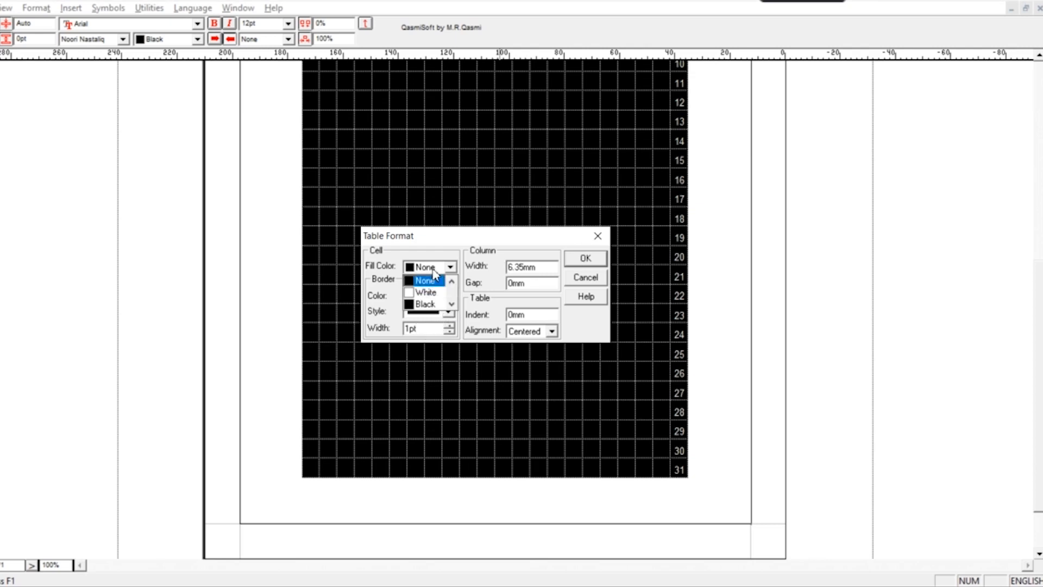
pyautogui.click(437, 276)
pyautogui.click(586, 258)
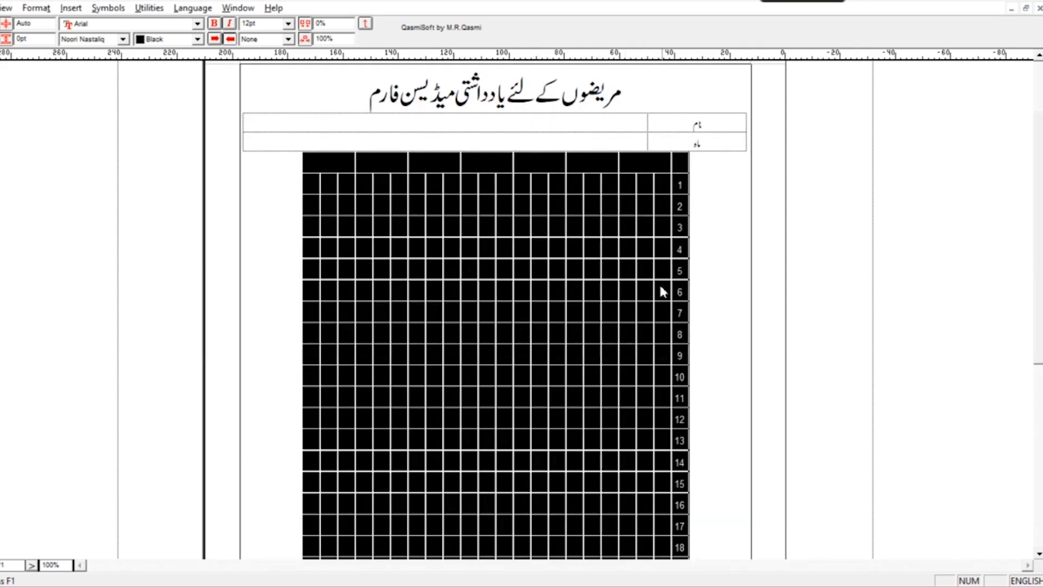
pyautogui.click(573, 256)
# Apply the solid border style to all cells of the name and month table above the grid.
pyautogui.click(675, 127)
pyautogui.moveTo(675, 128); pyautogui.dragTo(395, 153)
pyautogui.rightClick(397, 139)
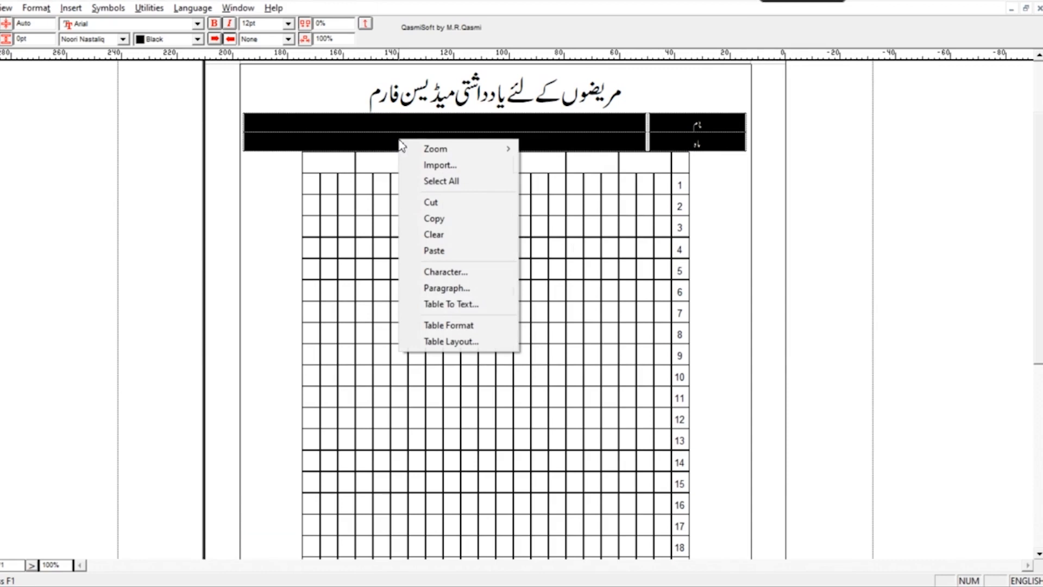
pyautogui.click(468, 326)
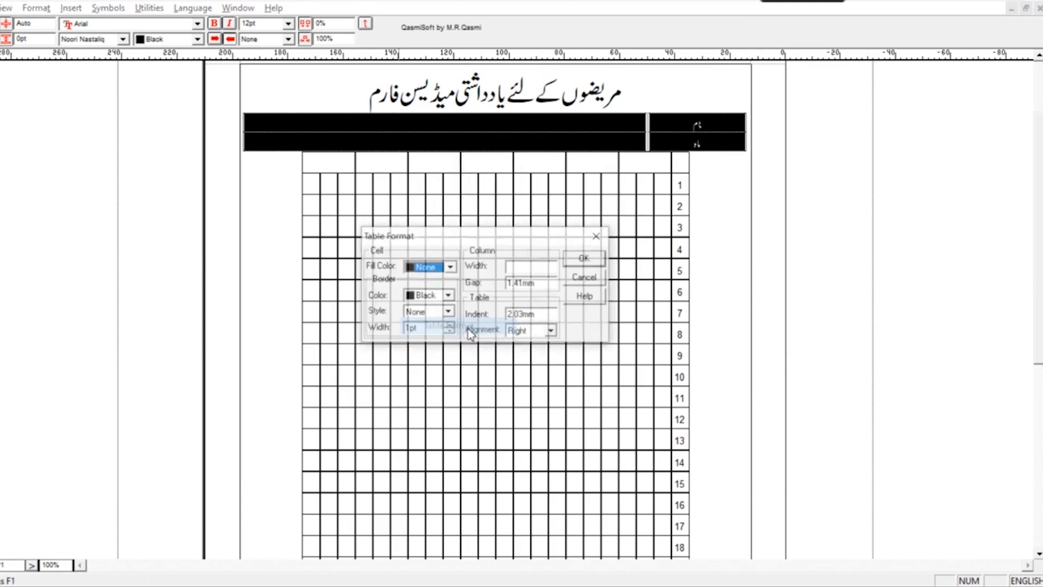
pyautogui.click(432, 312)
pyautogui.click(432, 337)
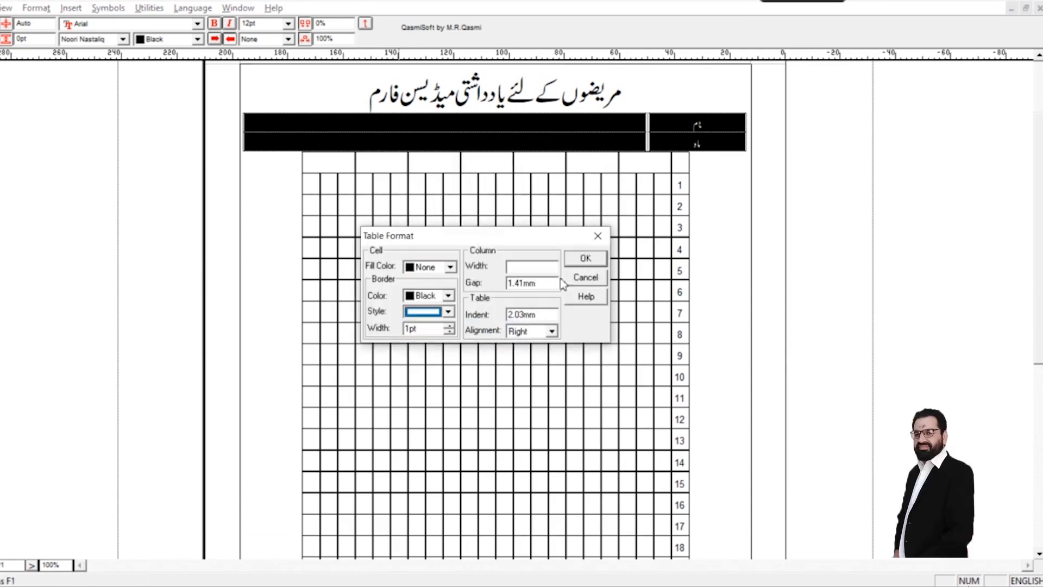
pyautogui.click(595, 258)
pyautogui.click(608, 251)
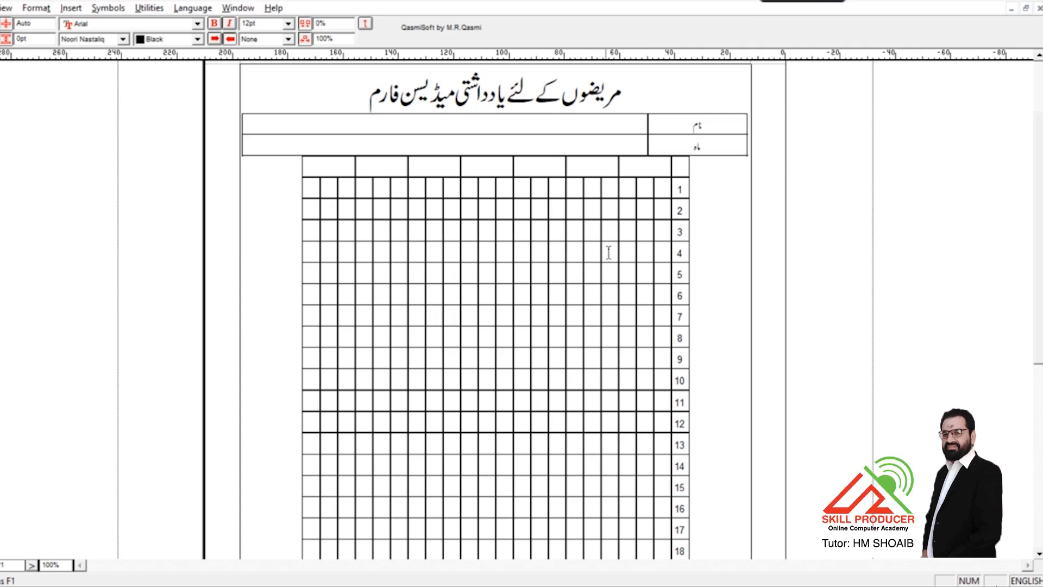
# Widen the grid's day-number column and set the grid's table indent to 0 mm.
pyautogui.moveTo(690, 189); pyautogui.dragTo(748, 205)
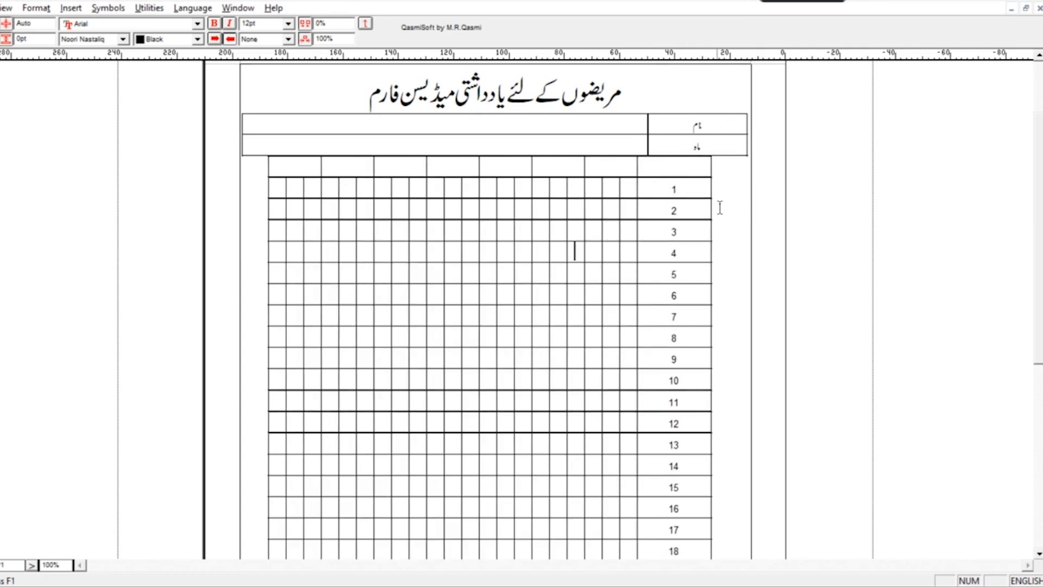
pyautogui.moveTo(711, 200)
pyautogui.mouseDown()
pyautogui.moveTo(743, 200)
pyautogui.moveTo(724, 207)
pyautogui.moveTo(741, 209)
pyautogui.moveTo(714, 201)
pyautogui.mouseUp()
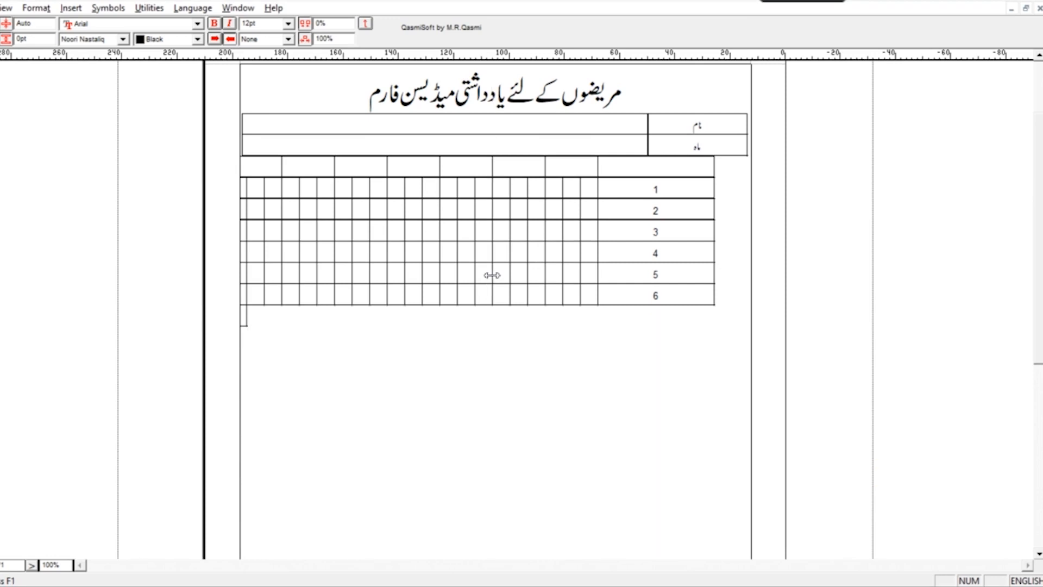
pyautogui.click(541, 256)
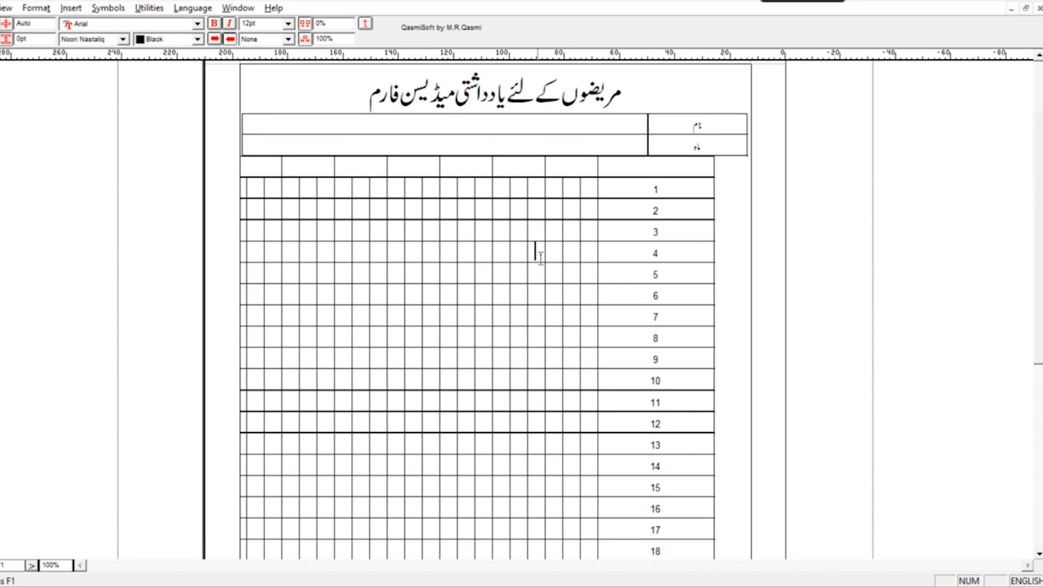
pyautogui.rightClick(540, 256)
pyautogui.click(581, 390)
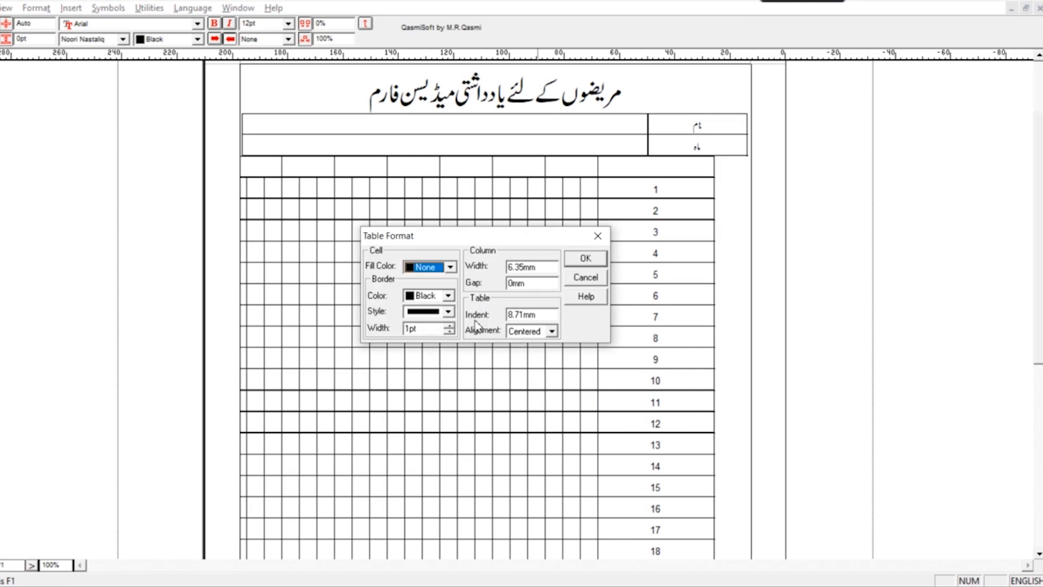
pyautogui.moveTo(549, 316); pyautogui.dragTo(475, 315)
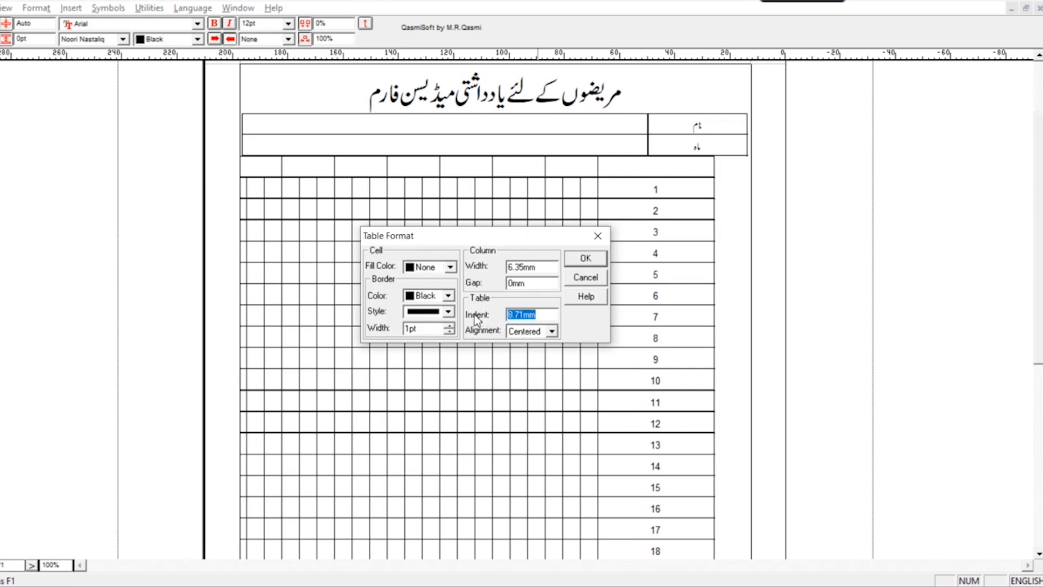
pyautogui.write('0')
pyautogui.press('Return')
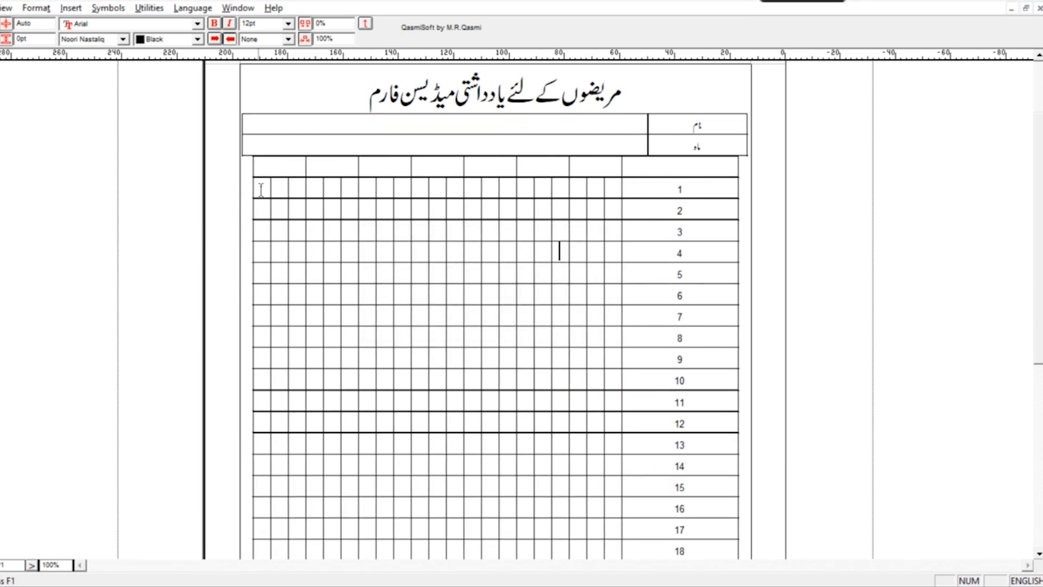
# Narrow the name and month table on both sides to line up with the outer edges of the grid below.
pyautogui.moveTo(747, 144); pyautogui.dragTo(738, 145)
pyautogui.moveTo(241, 133); pyautogui.dragTo(251, 133)
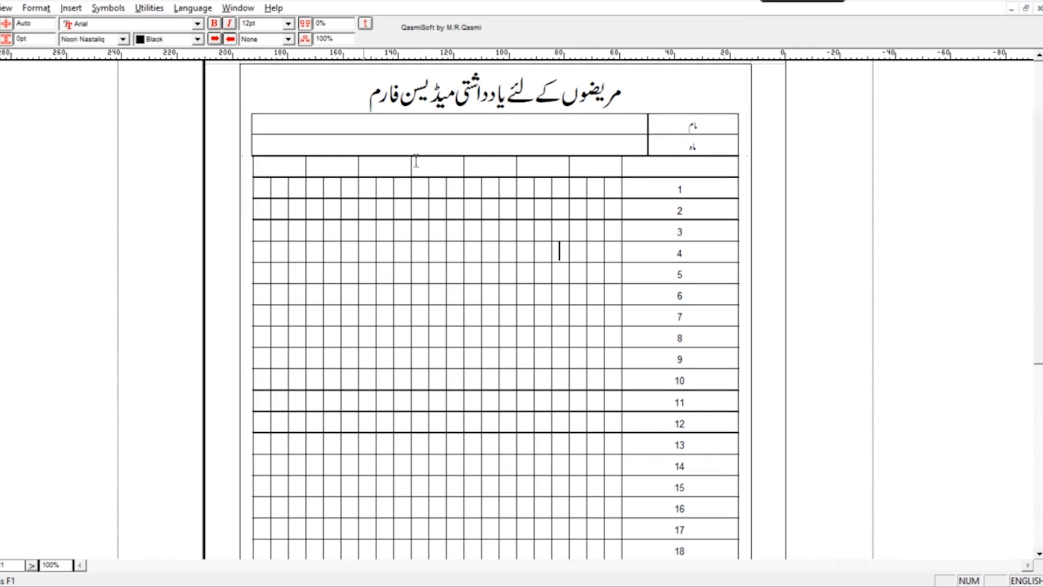
# Switch the typing language to Urdu and enter تاریخ in the header cell above the day numbers.
pyautogui.click(667, 168)
pyautogui.write('ta')
pyautogui.press('BackSpace')
pyautogui.press('BackSpace')
pyautogui.hotkey('ctrl', 'space')
pyautogui.write('تاریخ')
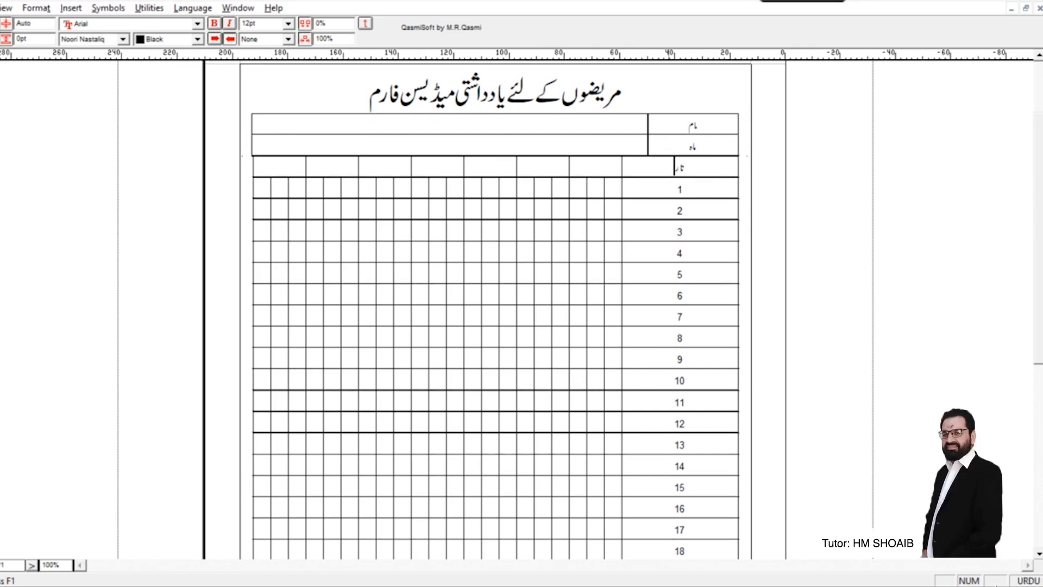
# Fill the remaining merged header cells from right to left with سوموار, منگل, بدھ, جمعرات, جمعہ, ہفتہ and اتوار.
pyautogui.press('Tab')
pyautogui.write('ہف')
pyautogui.press('BackSpace')
pyautogui.press('BackSpace')
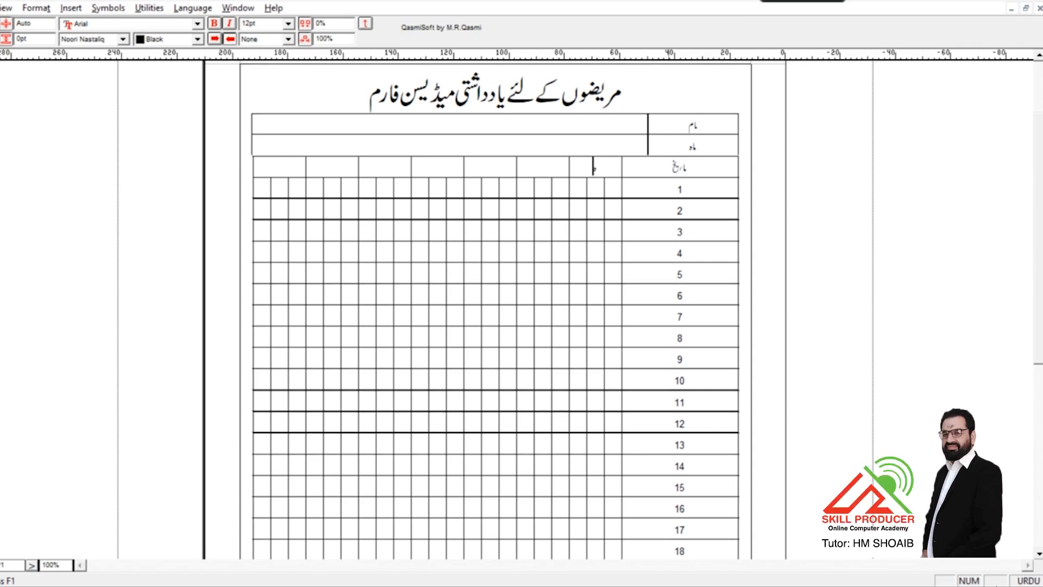
pyautogui.write('سوموار')
pyautogui.press('Tab')
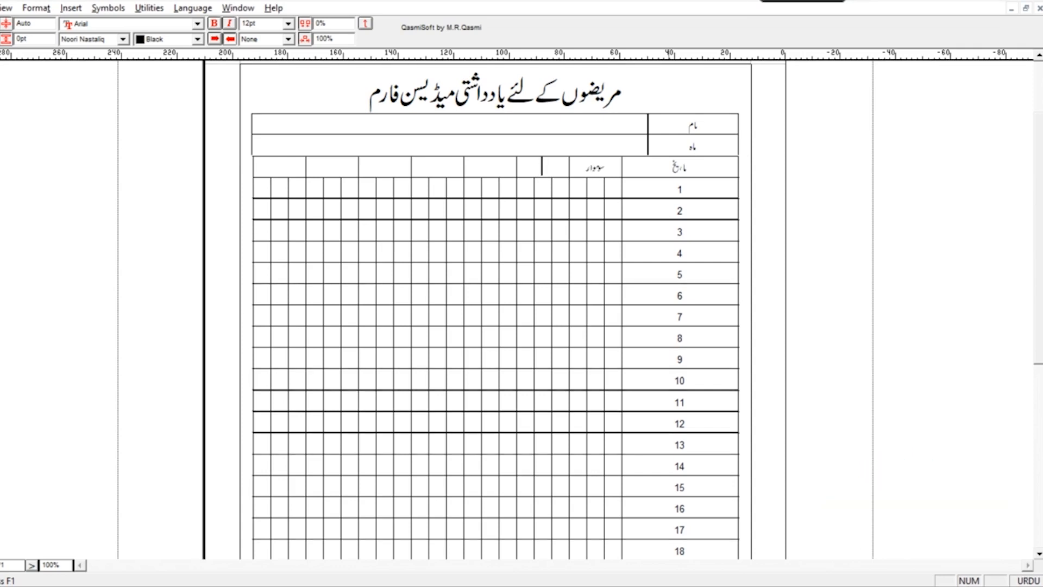
pyautogui.write('منگل')
pyautogui.press('Tab')
pyautogui.write('بدھ')
pyautogui.press('Tab')
pyautogui.write('جمعرات')
pyautogui.press('Tab')
pyautogui.write('جمعہ')
pyautogui.press('Tab')
pyautogui.write('ہفتہ')
pyautogui.press('Tab')
pyautogui.write('اتوار')
pyautogui.click(656, 173)
pyautogui.click(657, 315)
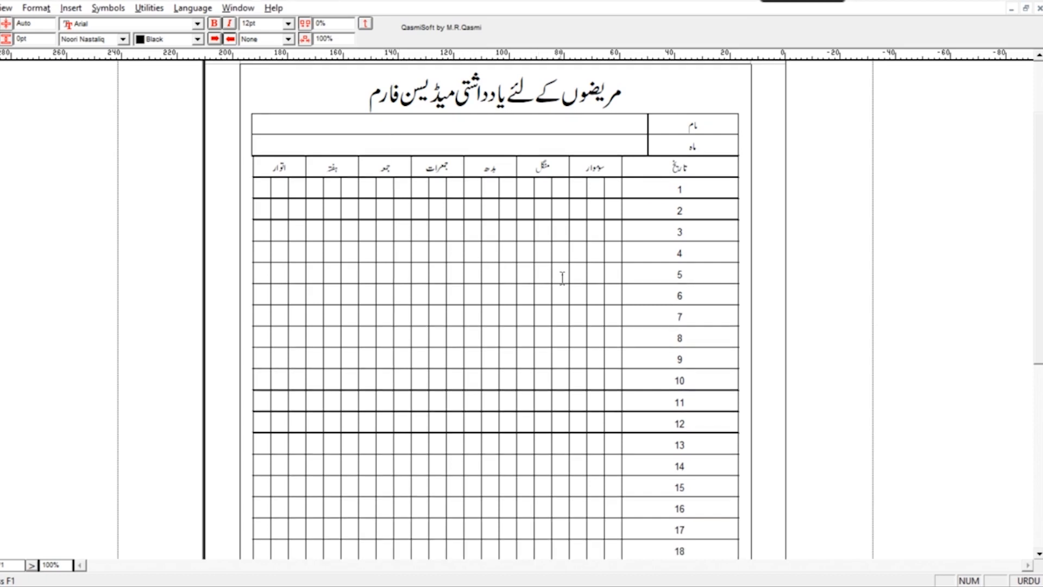
pyautogui.click(596, 150)
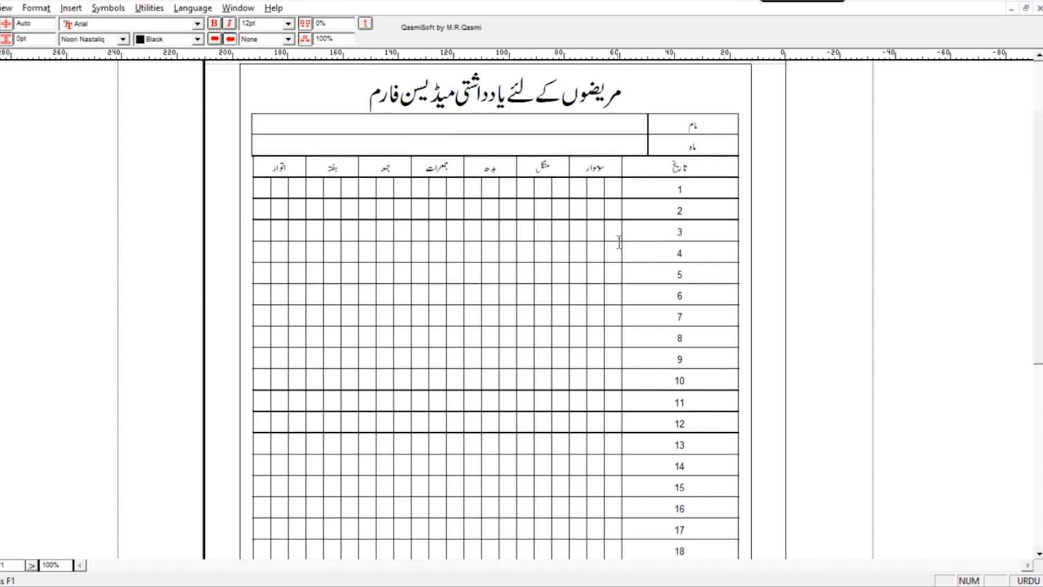